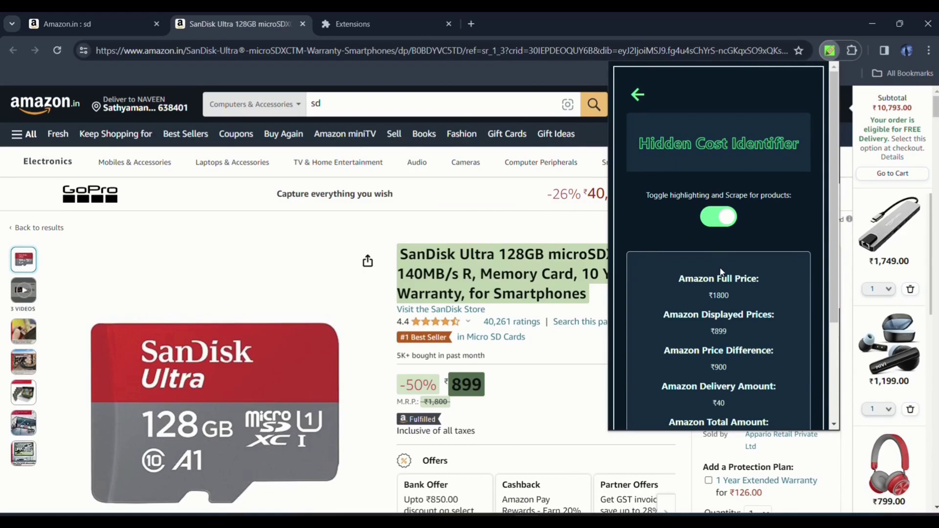
Review the microSD card's hidden-cost breakdown and highlight the delivery amount and order total in the Dark Pattern Identifier terminal output.
scroll(721, 272, "down", 2)
scroll(724, 272, "down", 1)
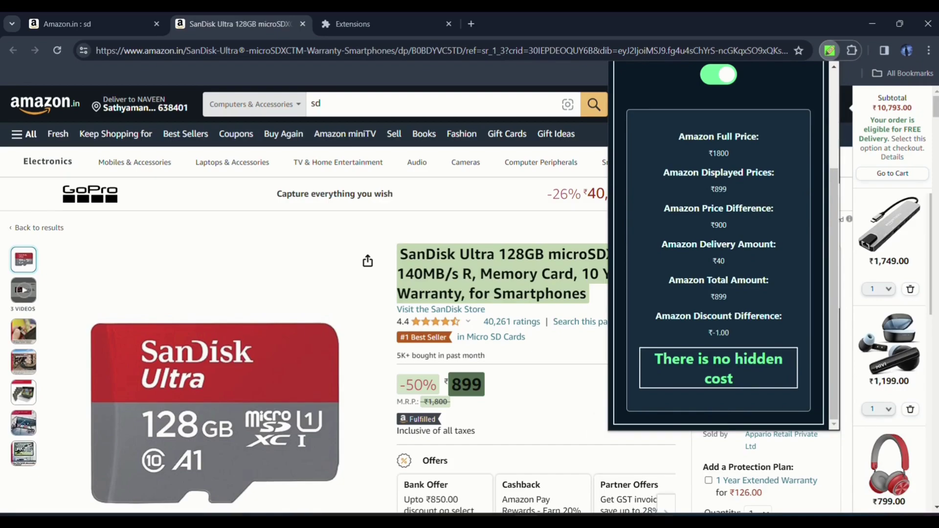
mouse_move(661, 521)
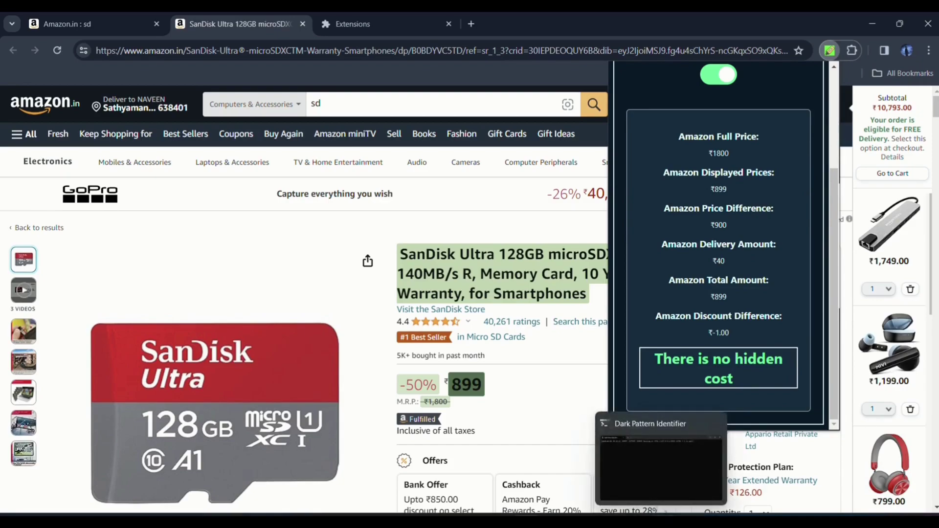
left_click(671, 470)
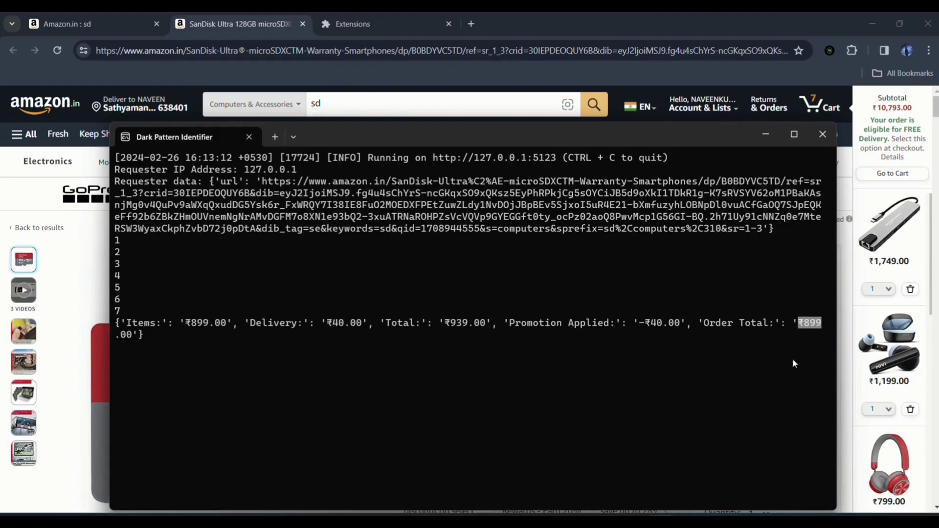
key("ctrl+c")
left_click_drag(318, 323, 368, 327)
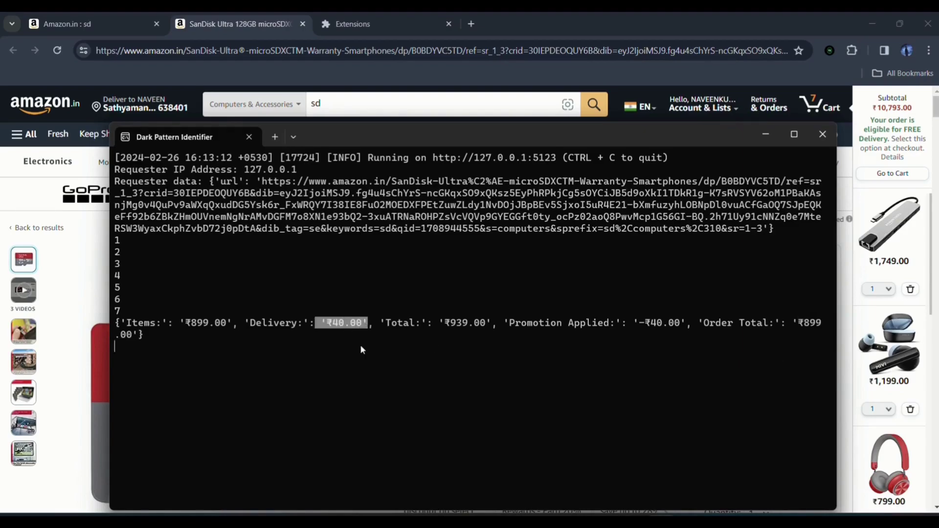
key("ctrl+c")
left_click_drag(698, 324, 828, 326)
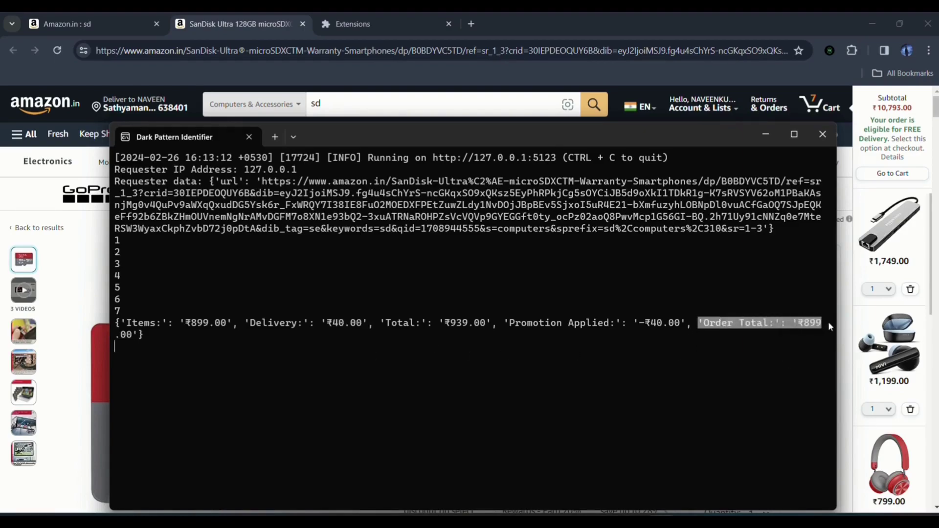
key("ctrl+c")
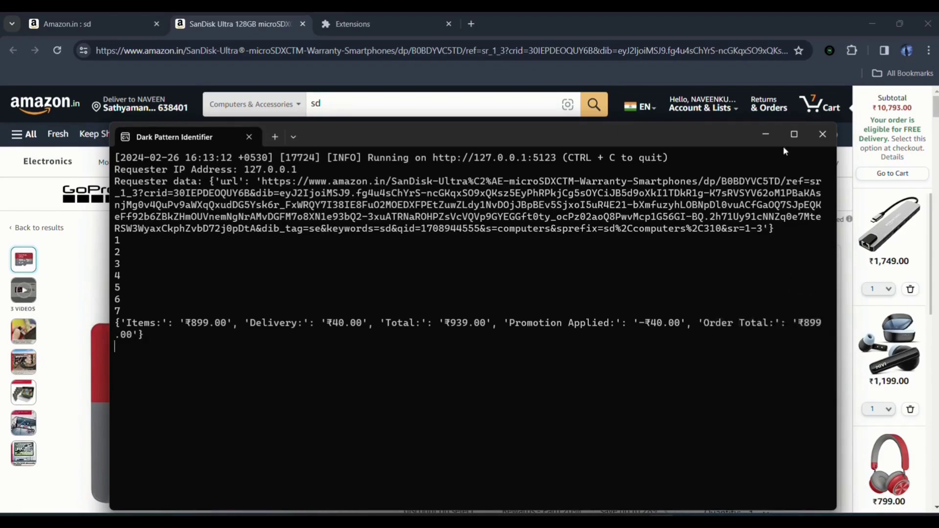
Minimize the terminal and reopen the extension's Identify Hidden Costs results to compare the microSD card's amounts.
left_click(765, 134)
left_click(829, 50)
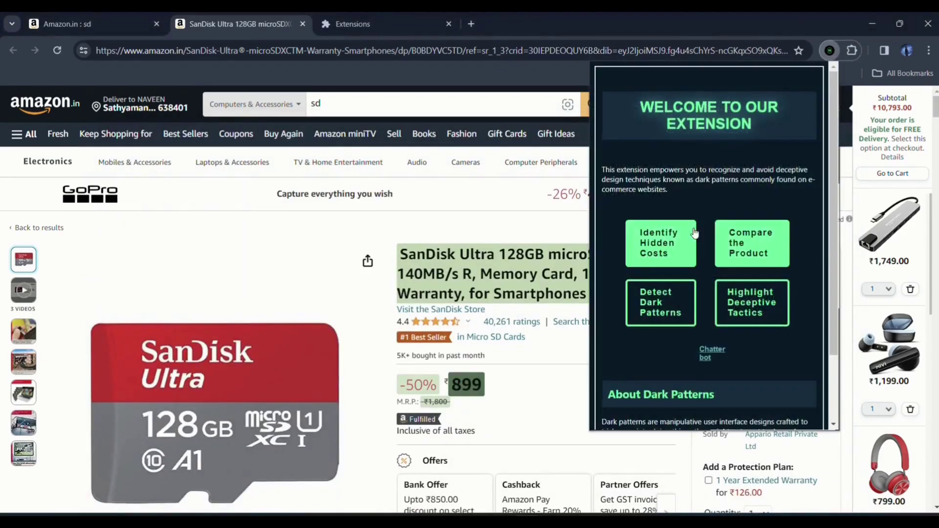
left_click(667, 241)
scroll(707, 324, "down", 3)
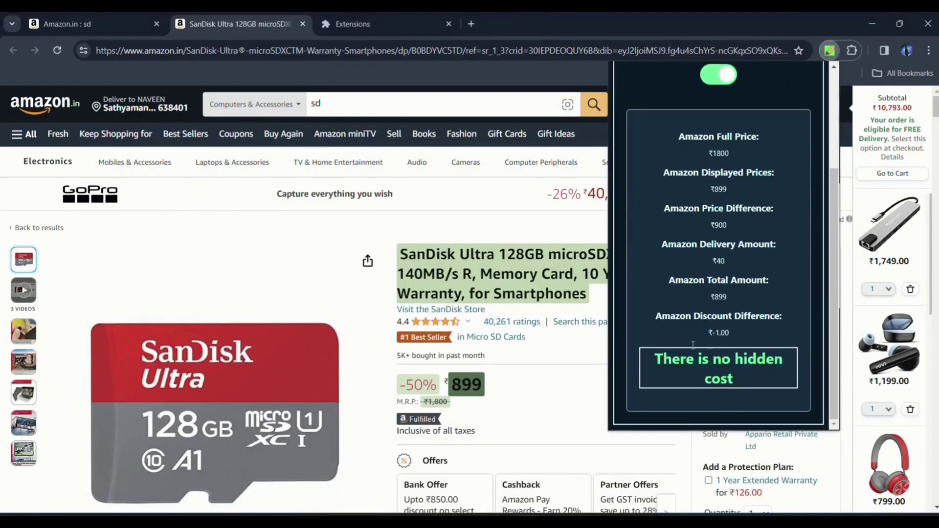
scroll(694, 344, "up", 3)
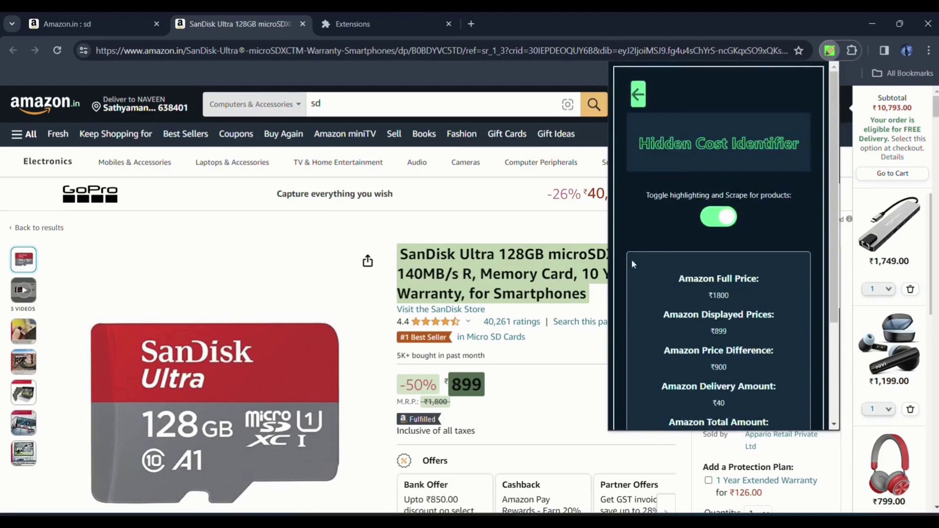
Close the extension popup and proceed to checkout for the SanDisk Ultra 128GB card with Buy Now.
left_click(541, 380)
scroll(602, 384, "down", 5)
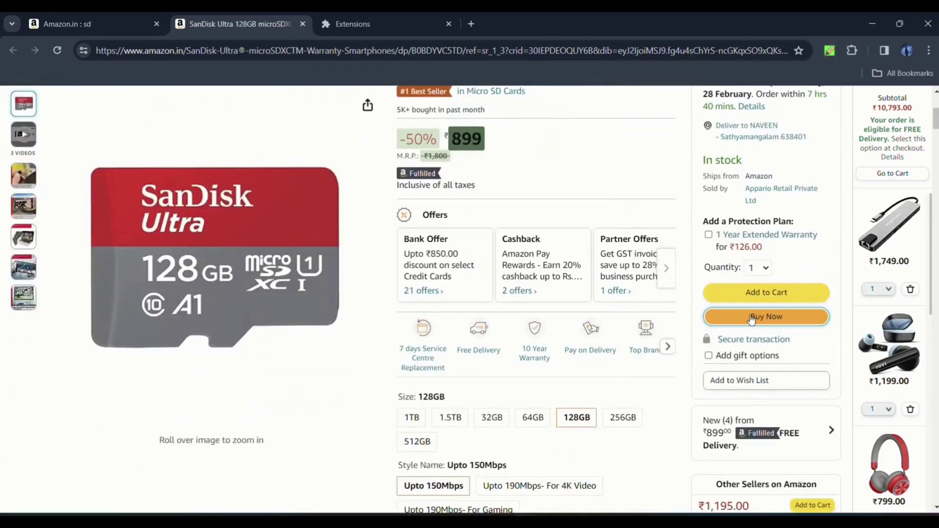
left_click(752, 319)
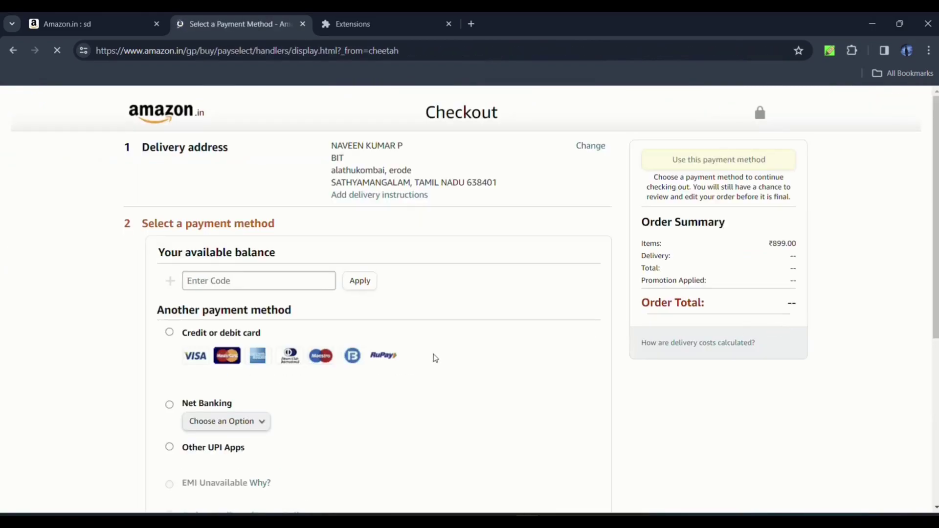
Examine the checkout order summary, highlighting the delivery charge and the order total.
scroll(434, 359, "down", 1)
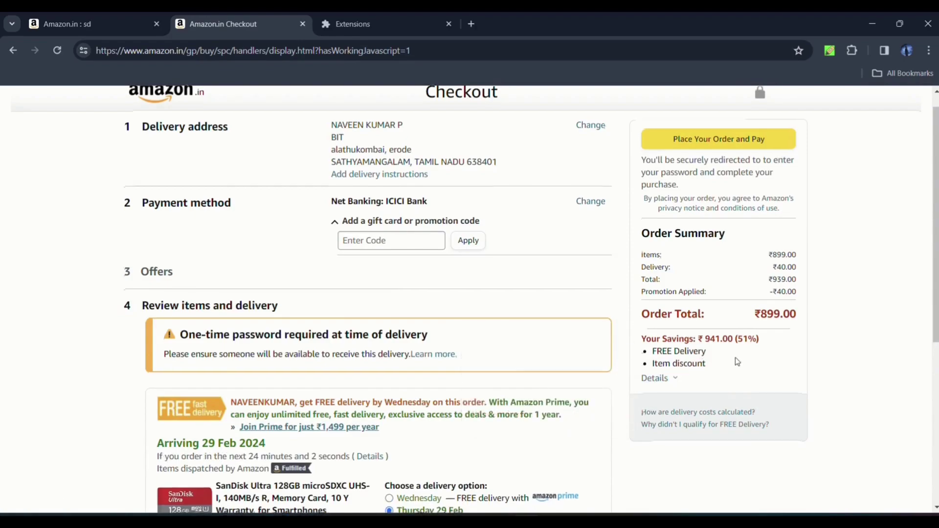
scroll(735, 357, "down", 1)
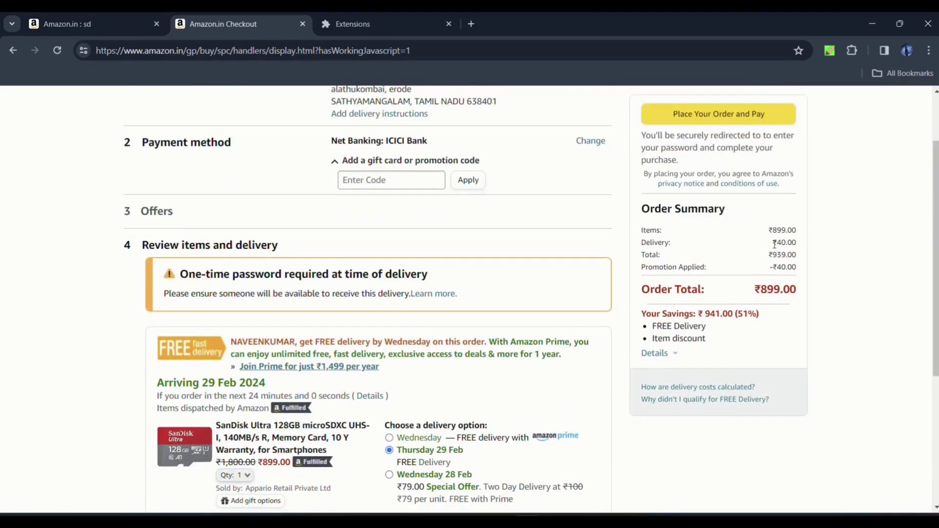
left_click_drag(771, 243, 798, 243)
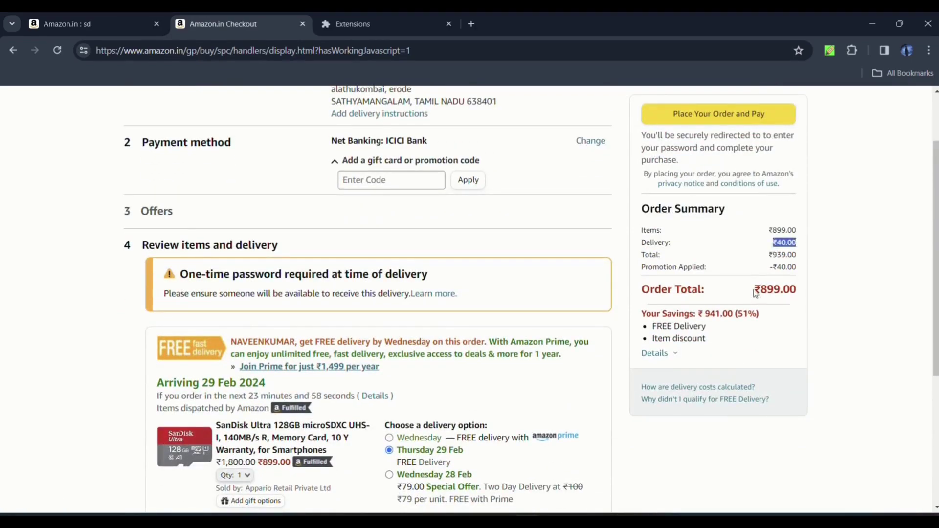
left_click_drag(760, 291, 799, 291)
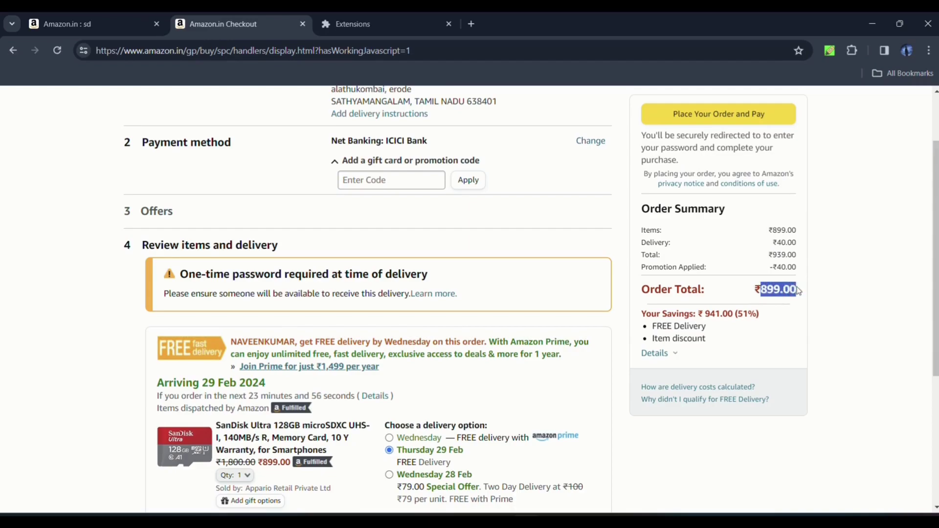
left_click(768, 362)
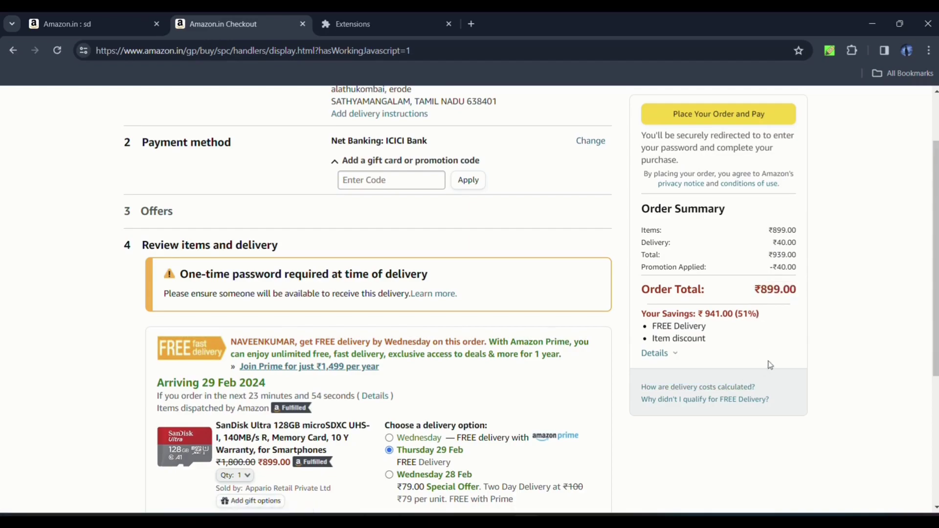
scroll(545, 362, "up", 1)
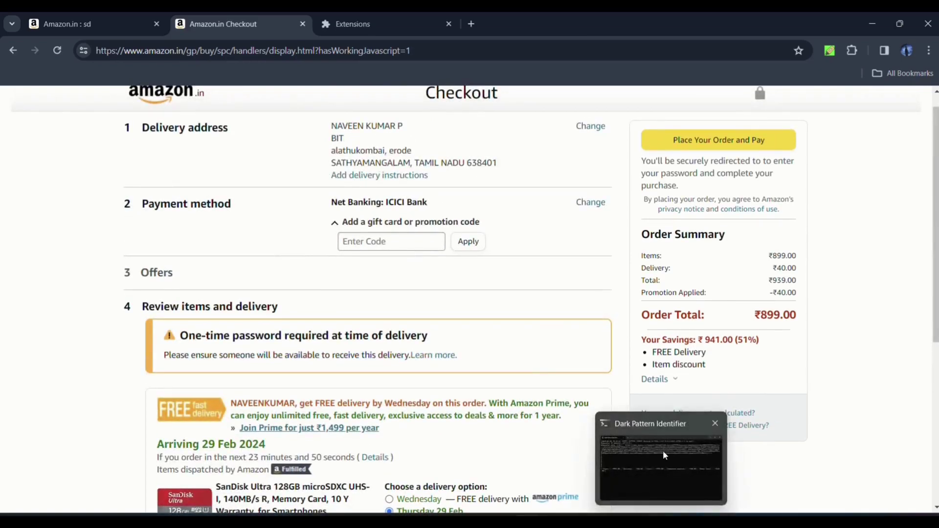
Place the Dark Pattern Identifier terminal beside the checkout page and bring the order summary into view for comparison.
left_click(662, 451)
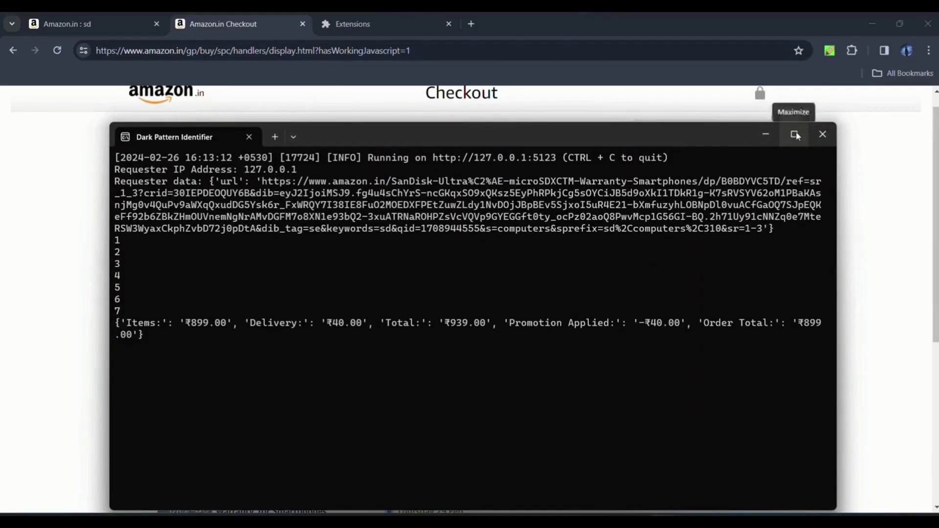
mouse_move(797, 136)
left_click(782, 158)
left_click(201, 208)
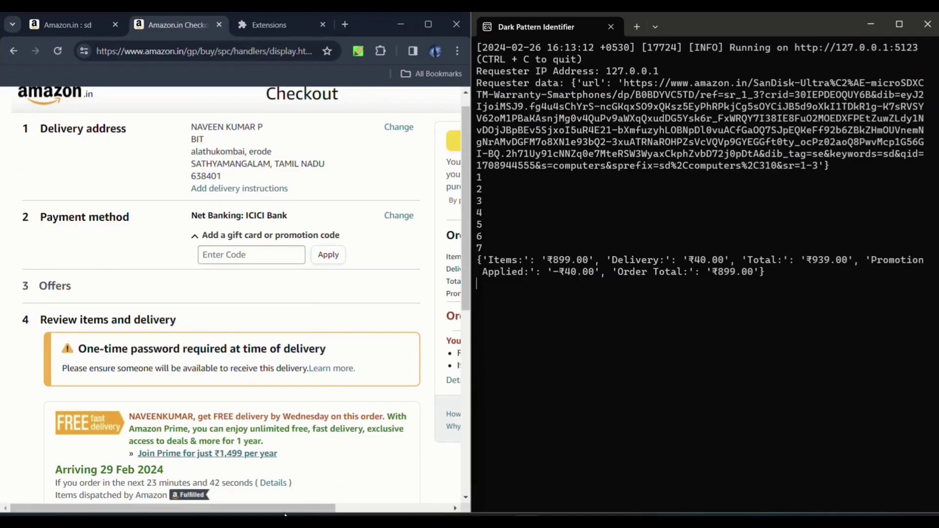
left_click_drag(287, 510, 439, 509)
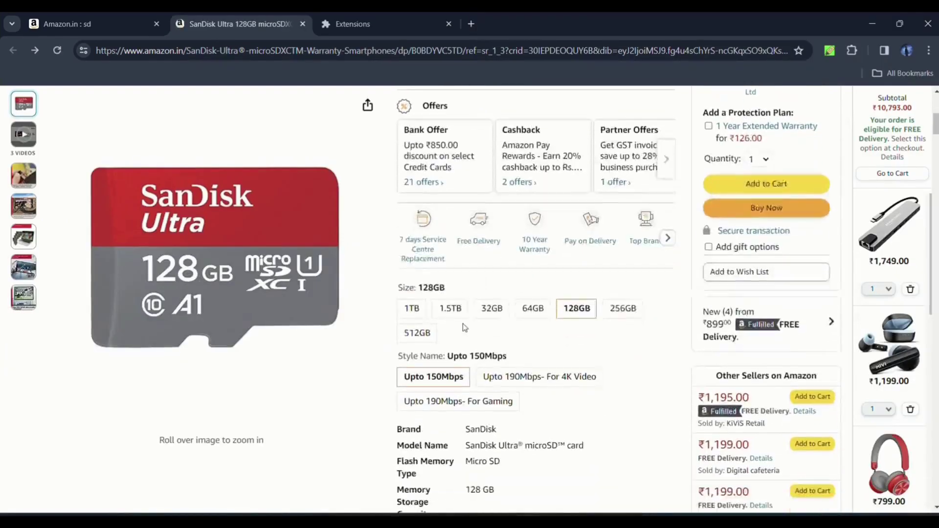
Open the Amazon Basics USB-C Hub Dock 8-in-1 page from the related products on the microSD card's page.
scroll(477, 289, "down", 15)
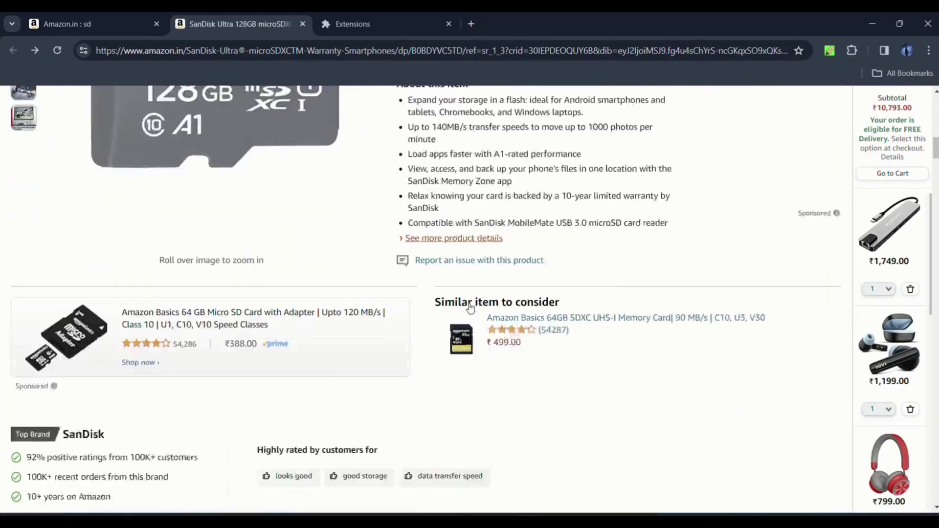
scroll(267, 275, "up", 4)
scroll(245, 265, "down", 12)
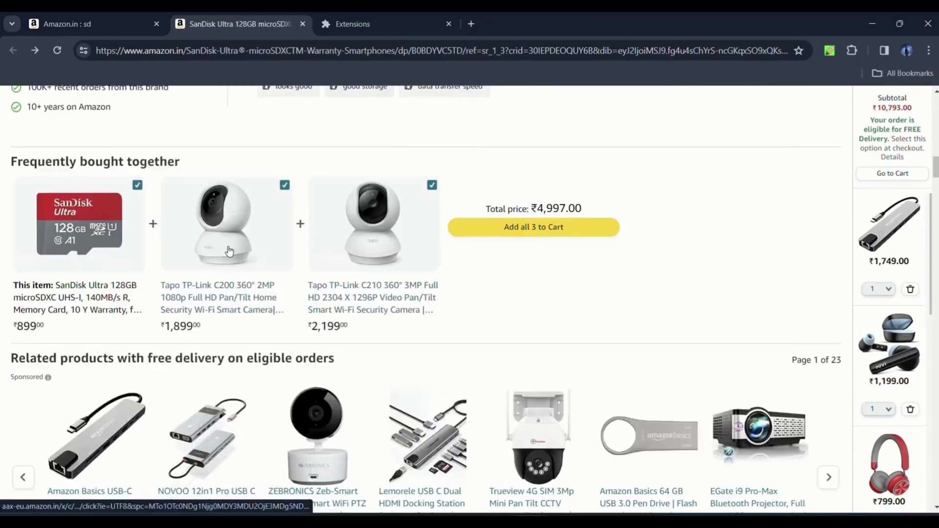
scroll(229, 251, "up", 4)
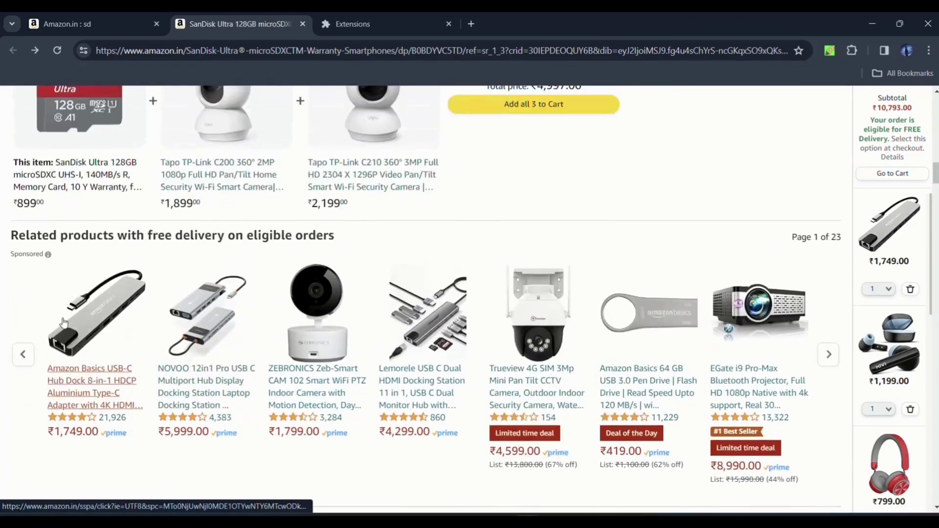
left_click(73, 383)
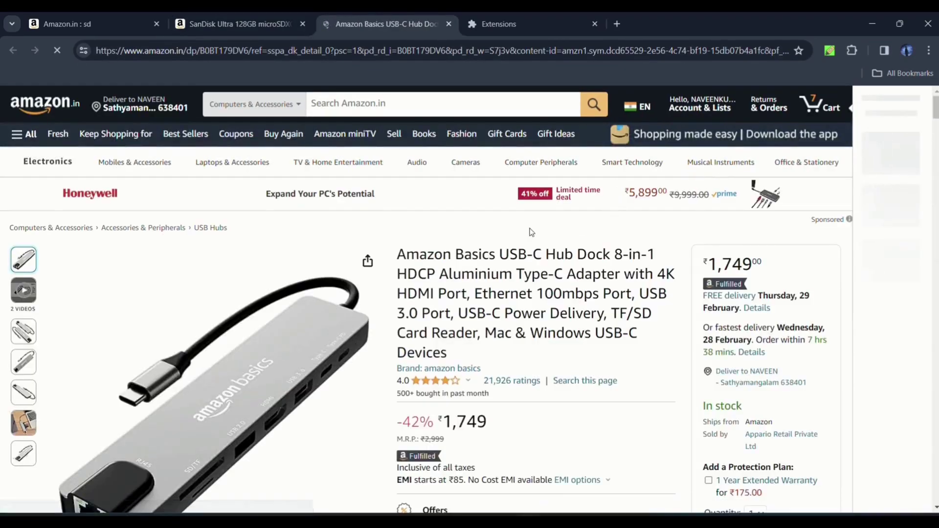
Open the extension's Identify Hidden Costs tool on the USB-C hub page and turn on highlighting and scraping.
left_click(833, 52)
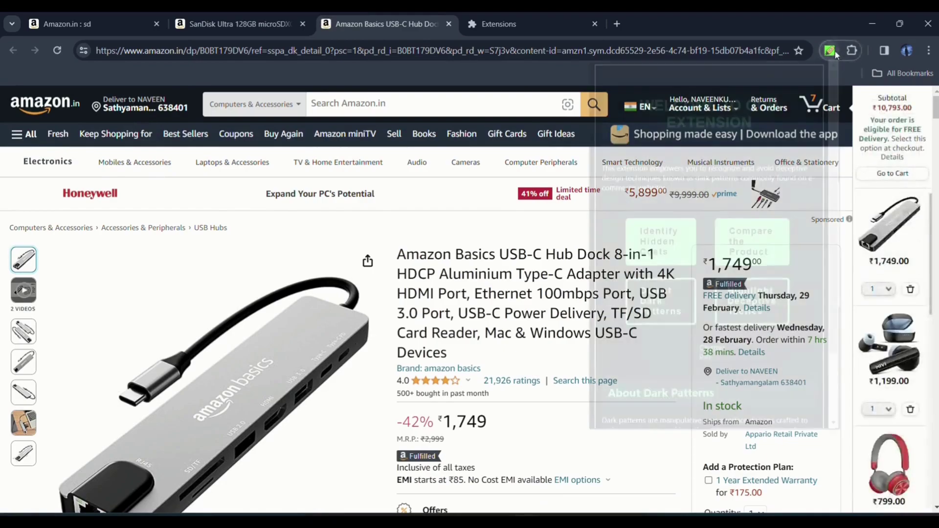
left_click(687, 229)
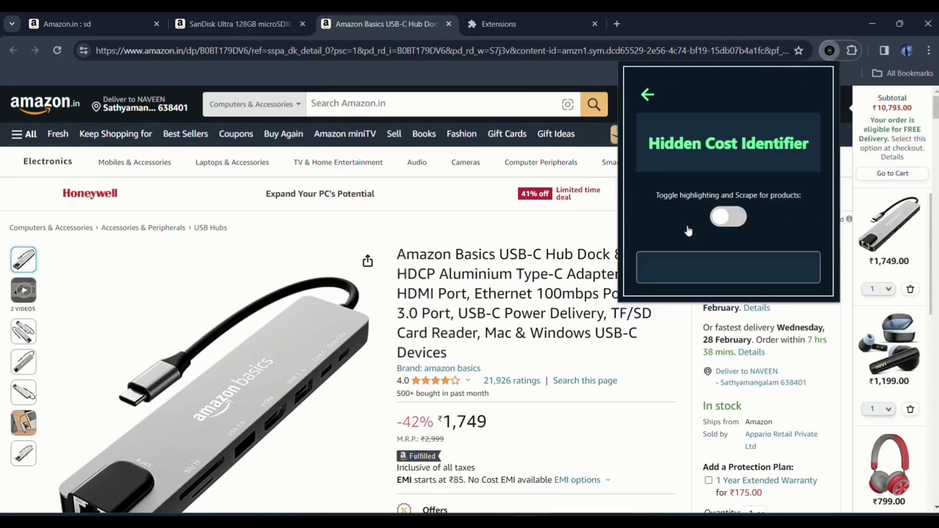
left_click(727, 218)
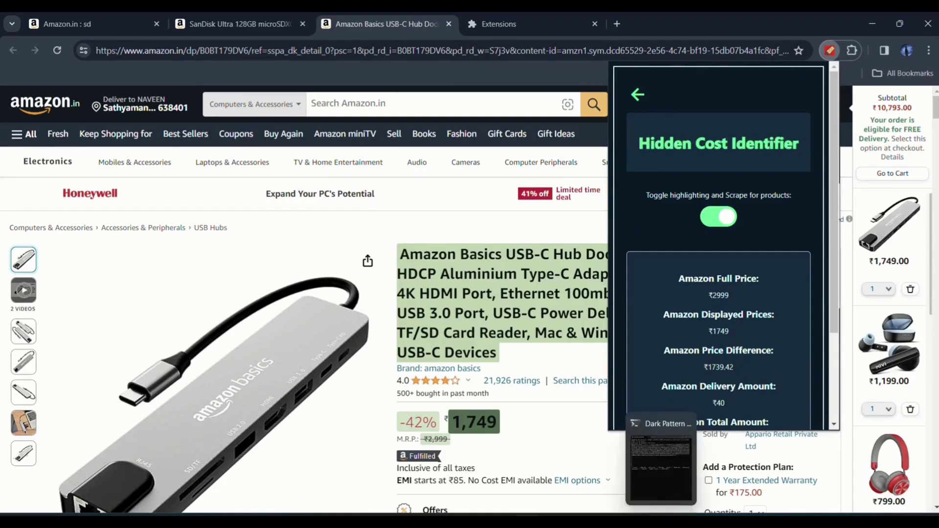
Arrange the Dark Pattern Identifier terminal and the browser side by side to follow the USB-C hub scrape.
left_click(671, 470)
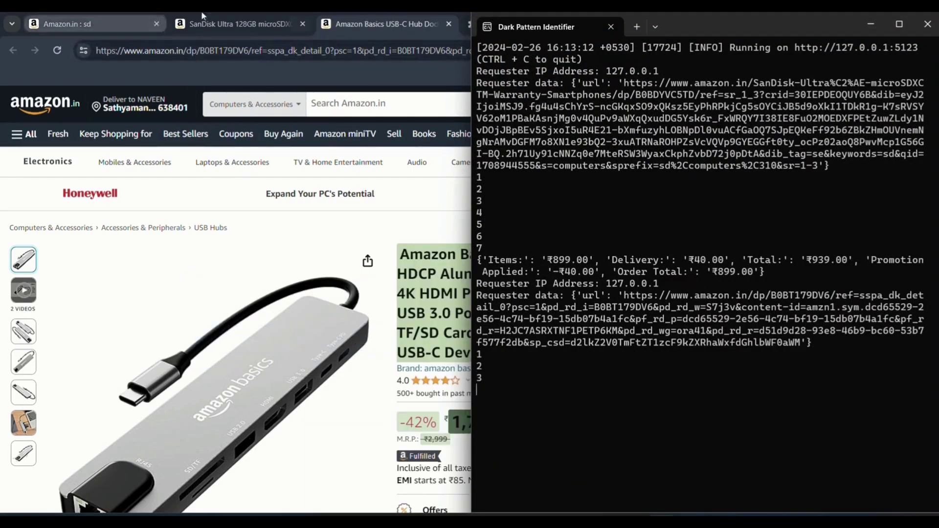
left_click(366, 67)
left_click(315, 67)
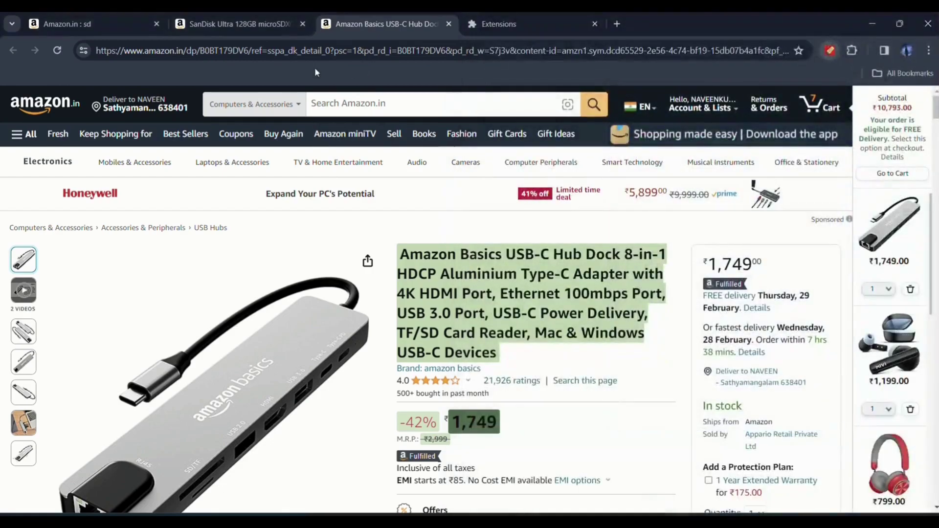
key("super+Left")
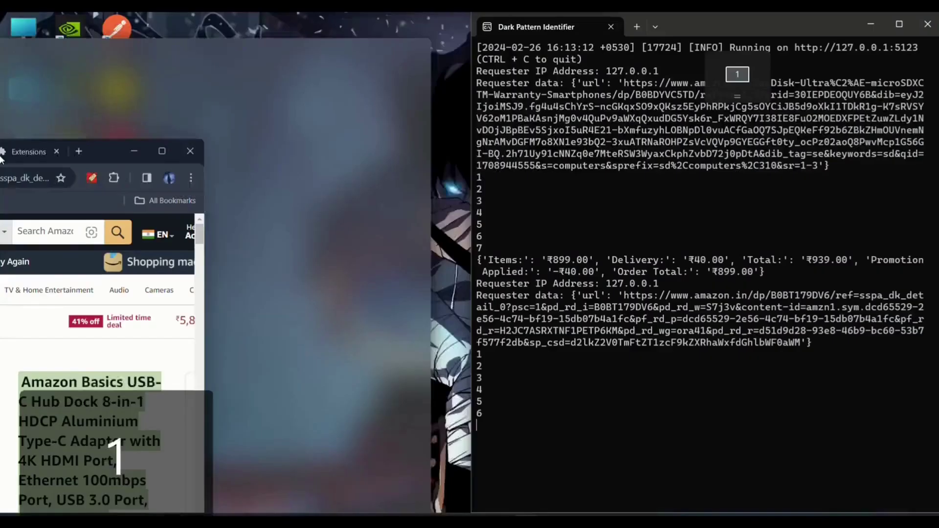
scroll(368, 362, "down", 1)
scroll(368, 361, "down", 4)
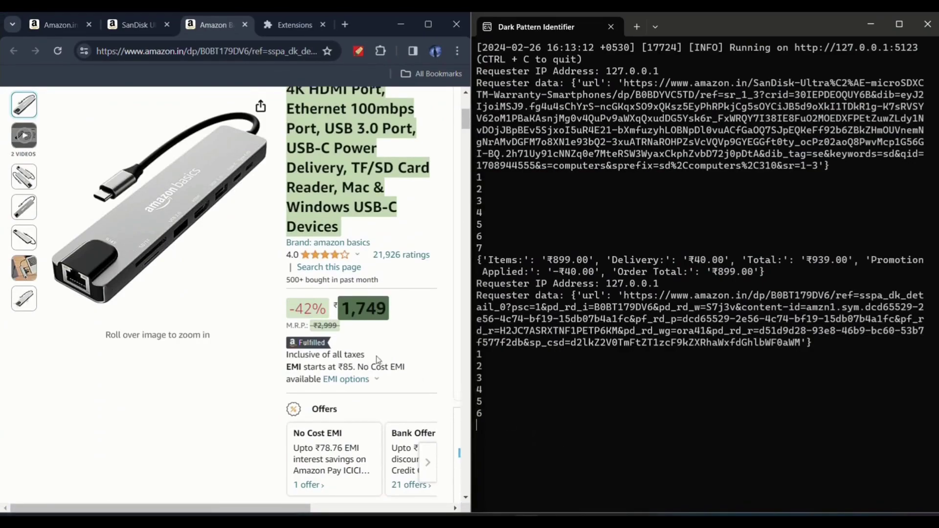
scroll(387, 318, "up", 3)
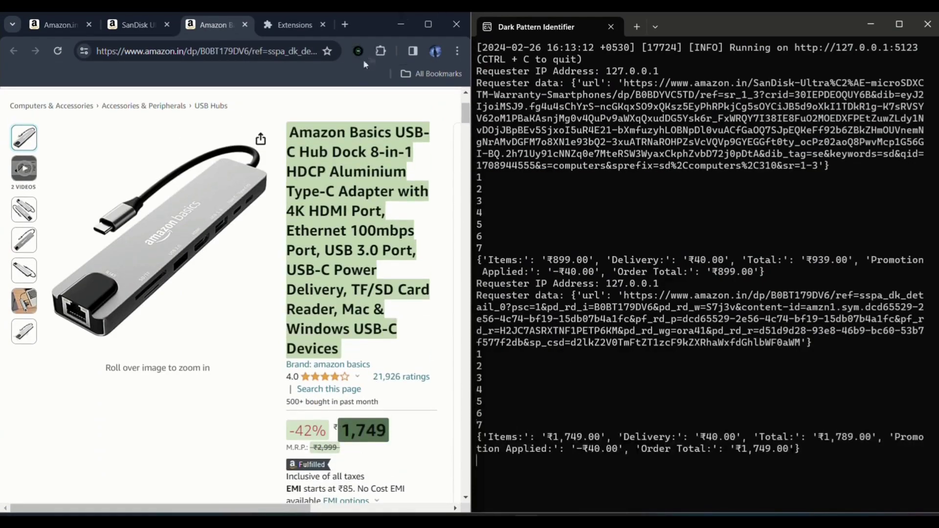
Reopen the Hidden Cost Identifier for the USB-C hub and review its price, delivery and total amounts.
left_click(358, 51)
left_click(205, 243)
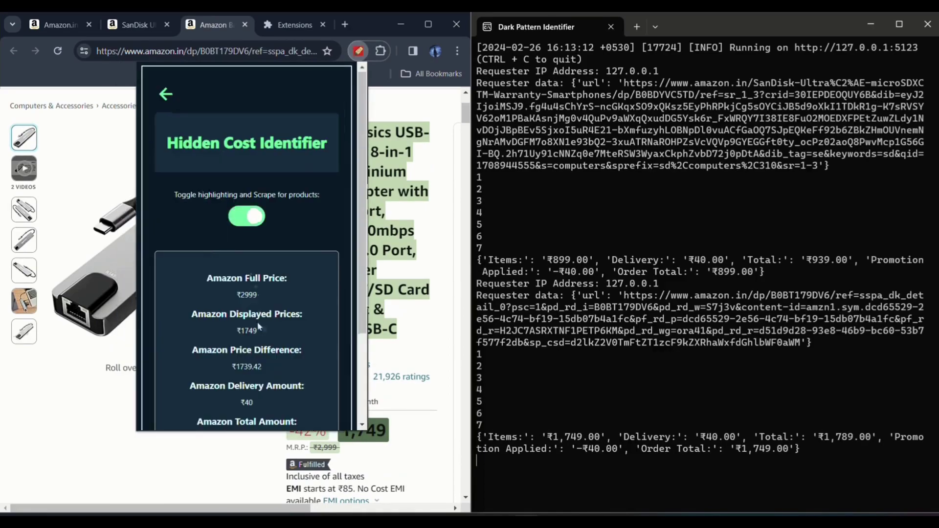
scroll(258, 326, "down", 3)
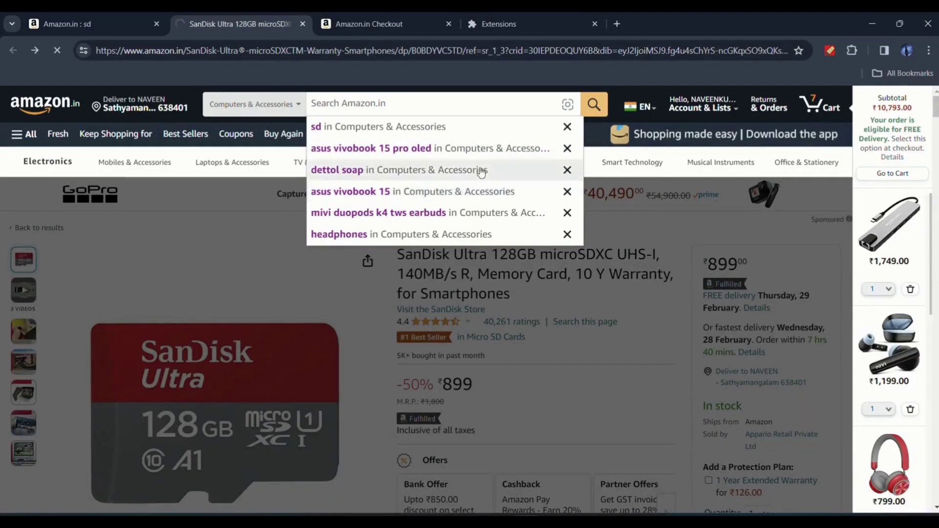
Search Computers & Accessories for the recent query "asus vivobook 15 pro oled".
left_click(477, 148)
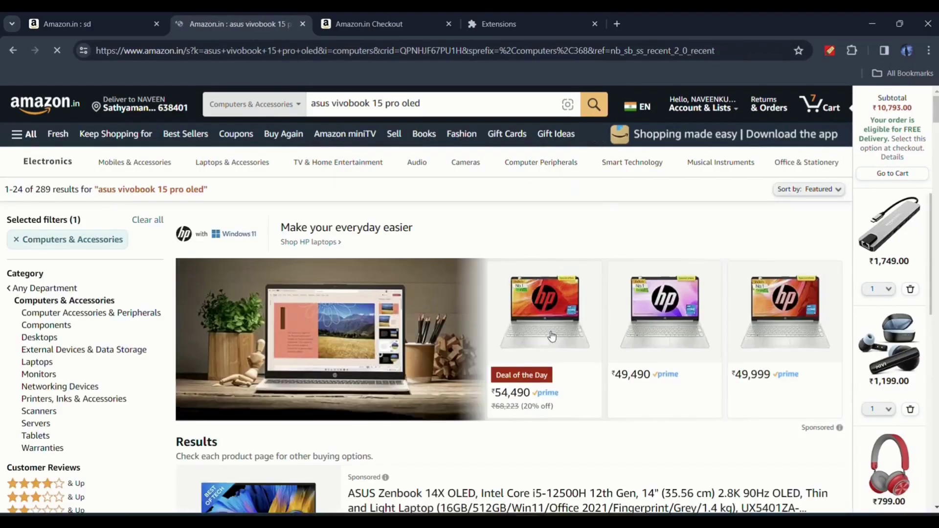
Open the ASUS Zenbook 14X OLED product page and run the extension's Compare Prices tool on it.
scroll(551, 337, "down", 1)
left_click(407, 443)
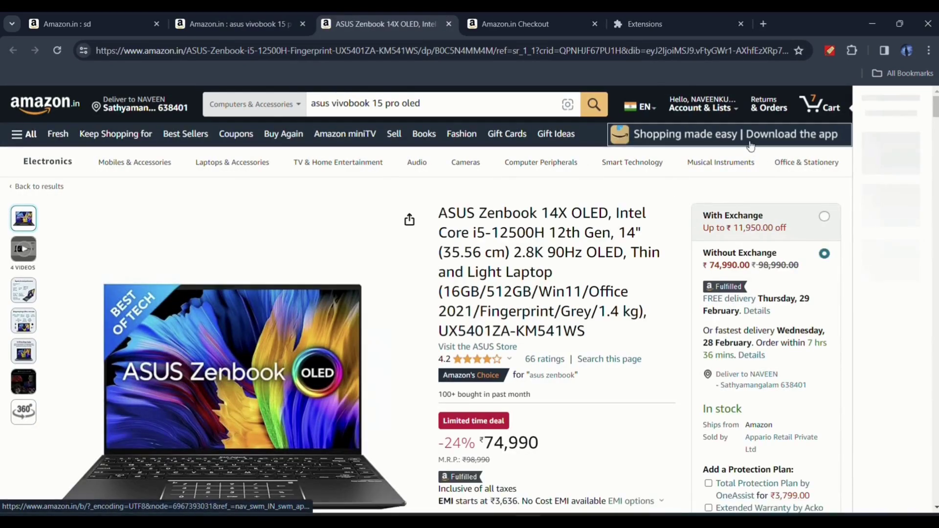
left_click(829, 51)
left_click(734, 239)
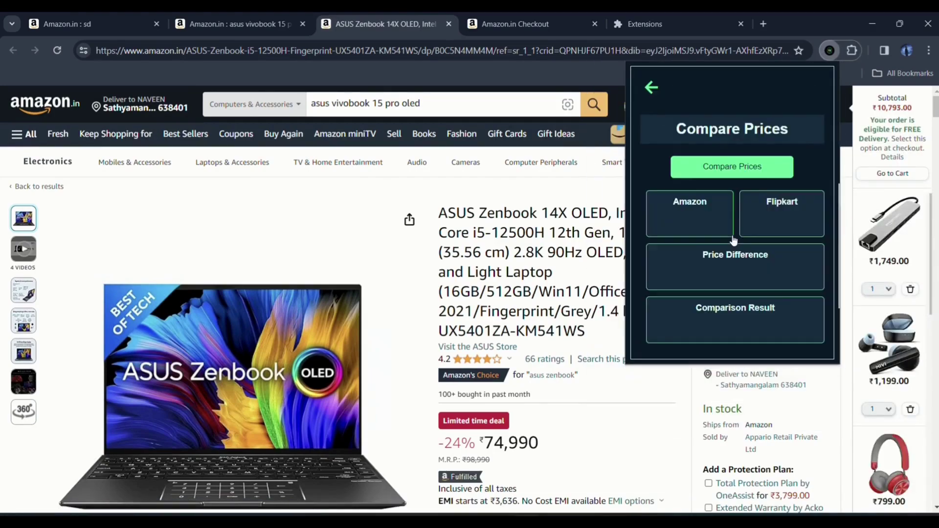
left_click(728, 178)
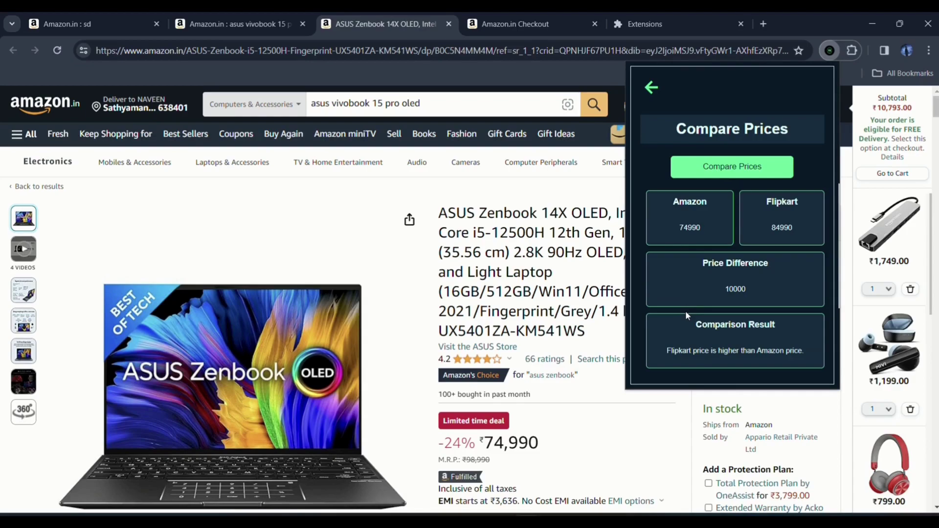
Review the Amazon price, Flipkart price, price difference and comparison result for the Zenbook.
scroll(581, 364, "down", 1)
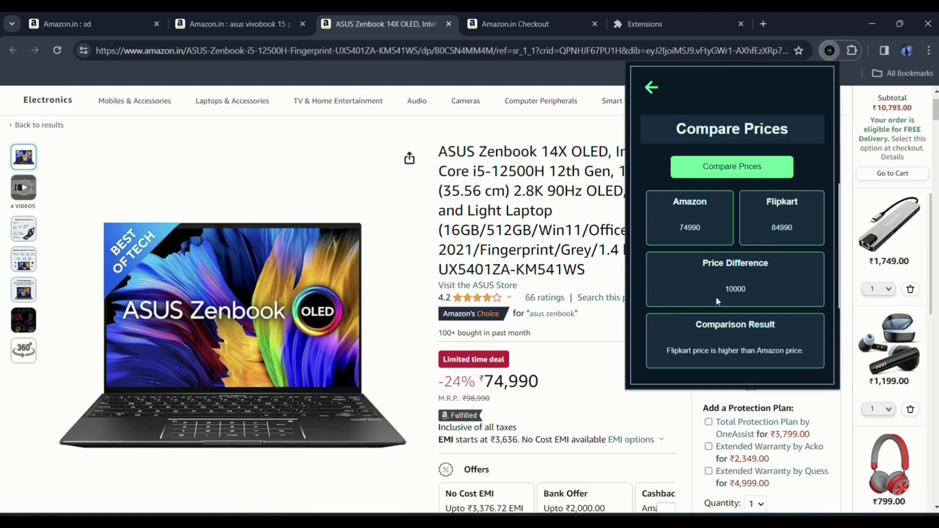
left_click_drag(747, 291, 750, 320)
left_click(741, 348)
left_click_drag(652, 350, 807, 350)
Copy the Zenbook product page URL and submit it in the extension's Detect Dark Patterns tool.
left_click(651, 87)
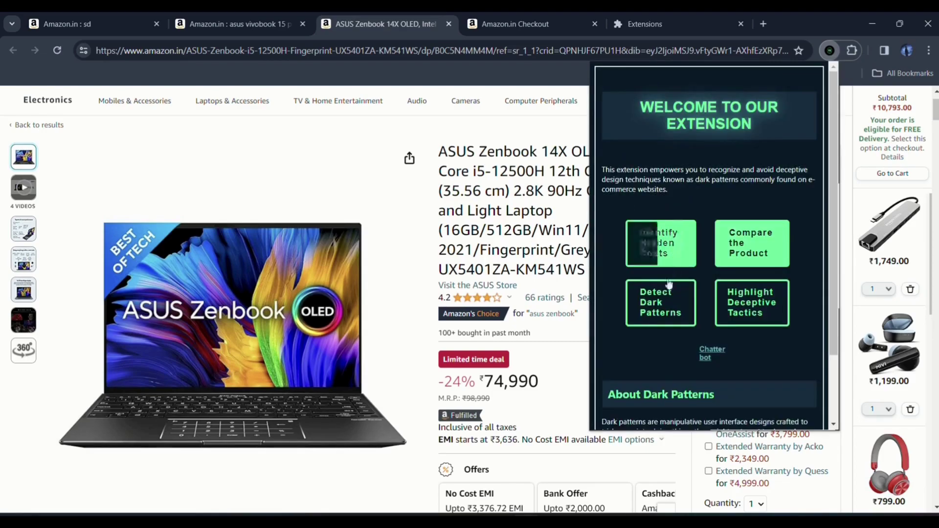
left_click(661, 308)
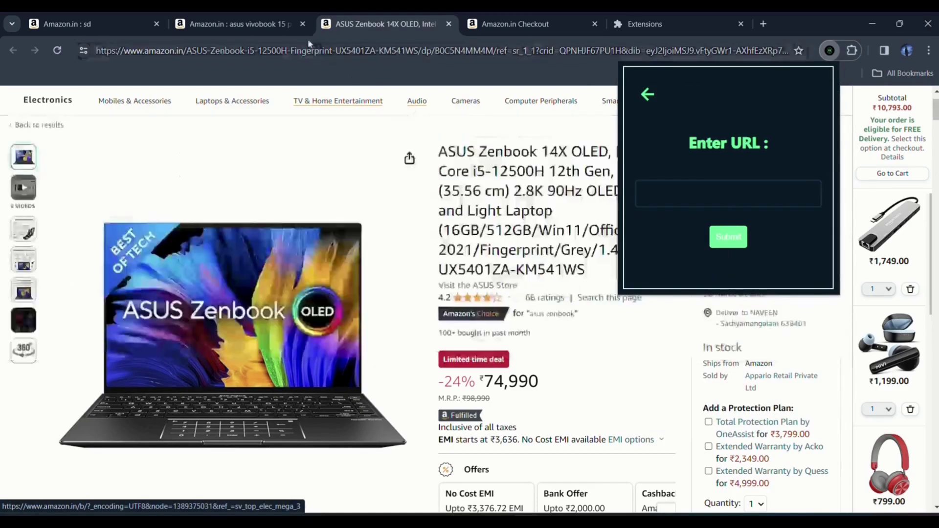
left_click(304, 51)
key("ctrl+c")
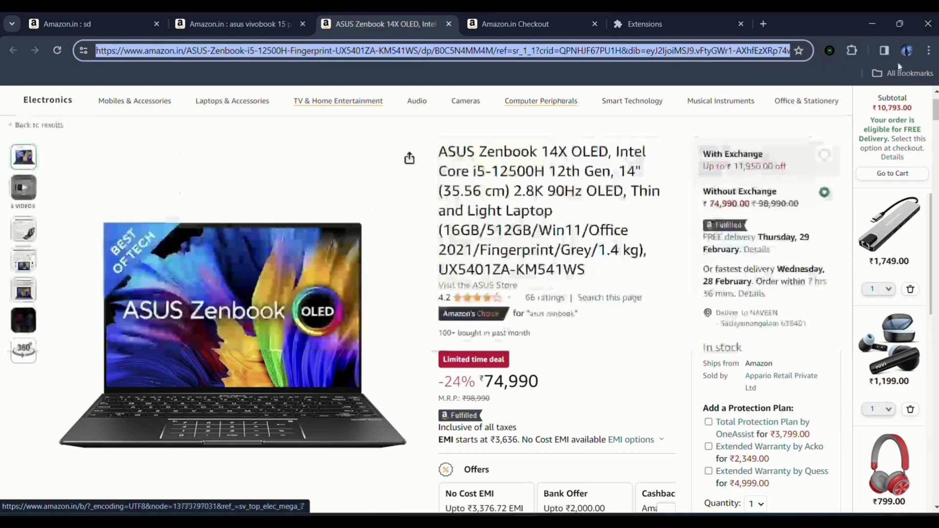
left_click(830, 51)
left_click(657, 301)
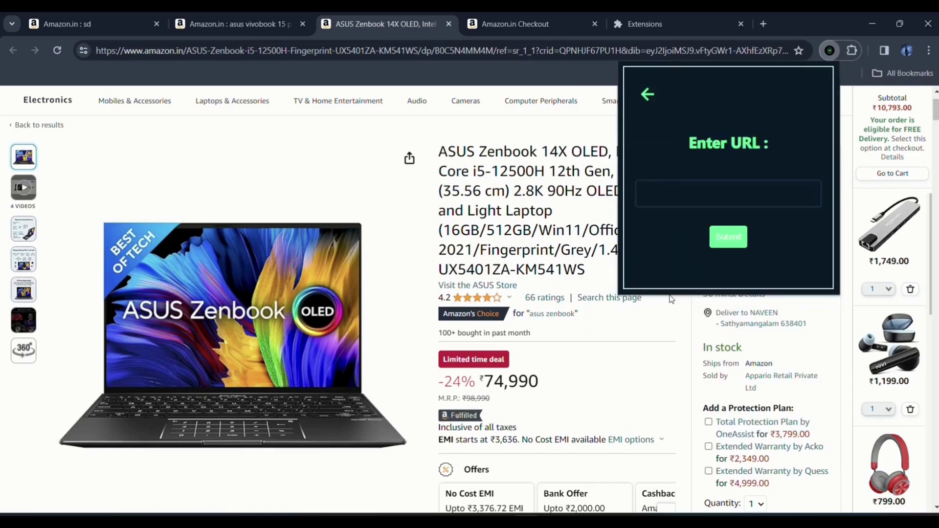
left_click(702, 194)
key("ctrl+v")
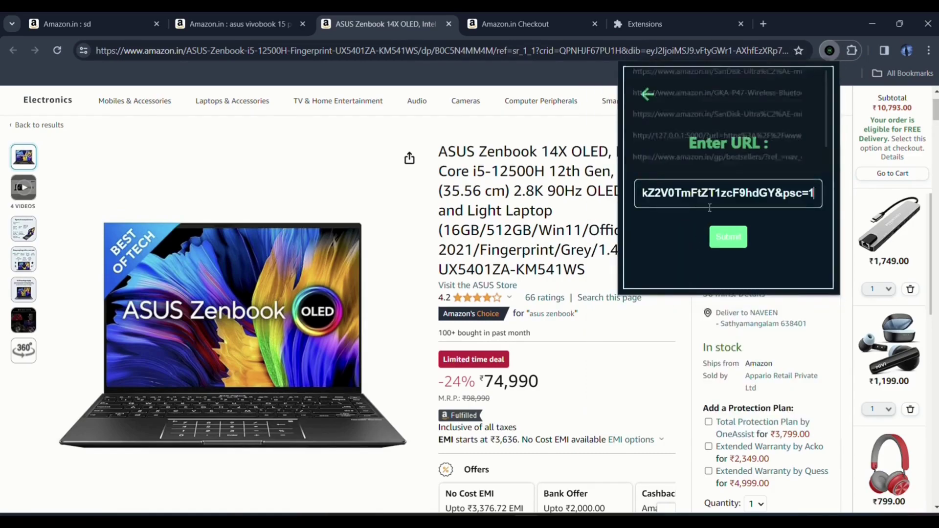
left_click(727, 236)
Enter the copied Zenbook URL on the Dark Pattern Detection page and submit it for analysis.
left_click(578, 260)
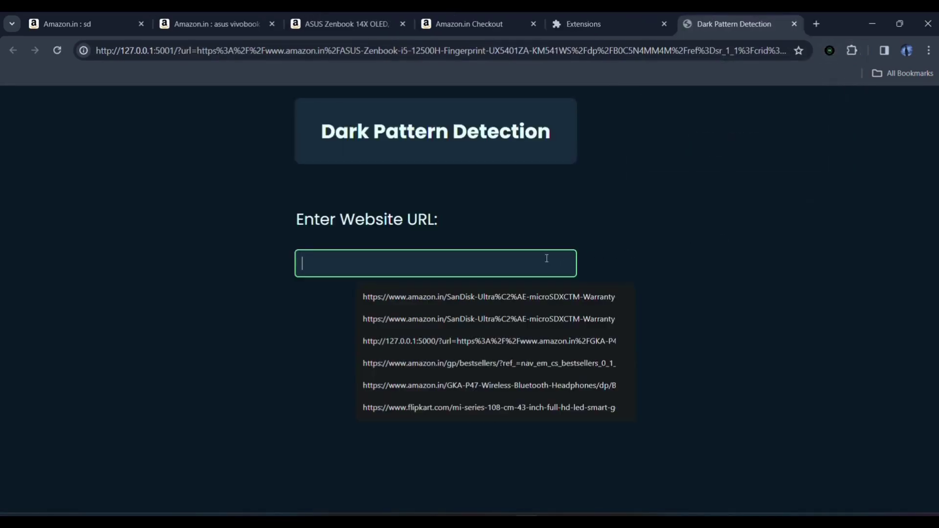
key("ctrl+v")
left_click(455, 306)
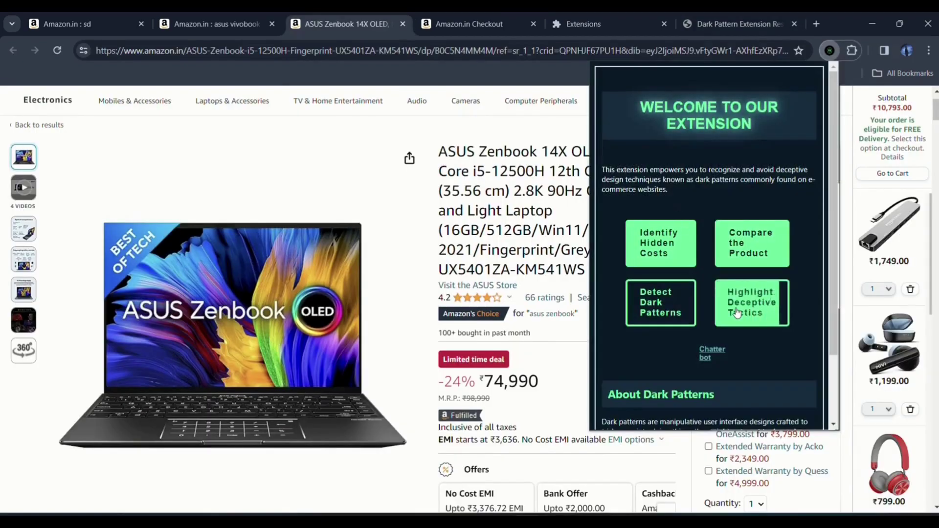
Run the extension's Highlight Deceptive Tactics check on the Zenbook page and inspect the highlighted elements, including the With Exchange offer's tooltip.
left_click(739, 308)
left_click(724, 240)
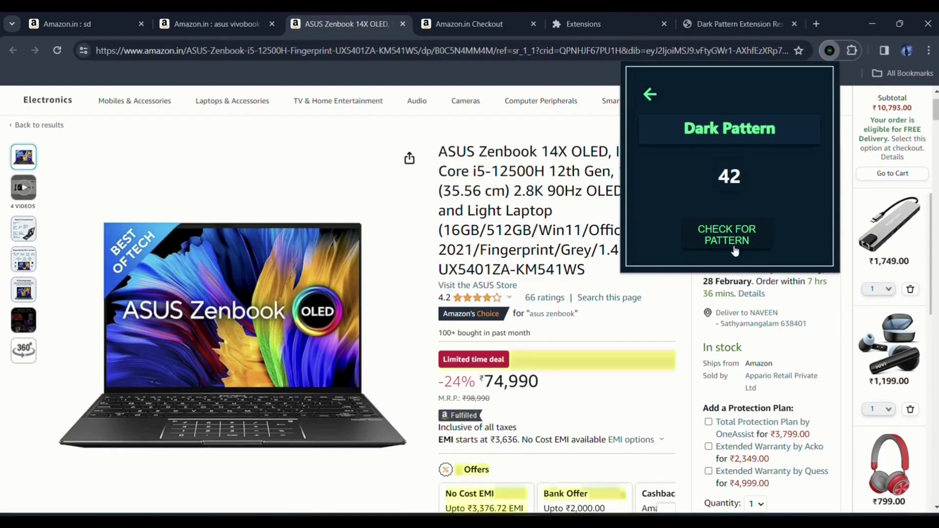
scroll(609, 339, "down", 3)
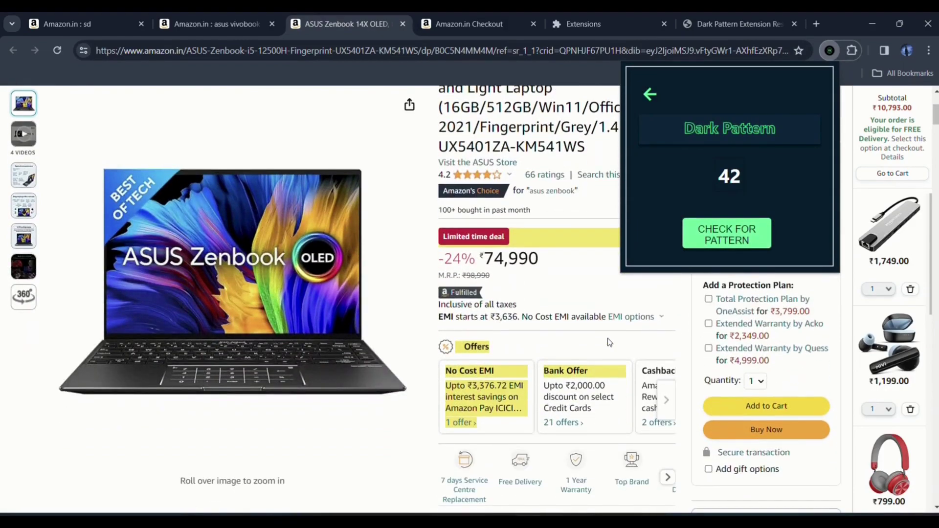
scroll(608, 338, "up", 3)
left_click(550, 361)
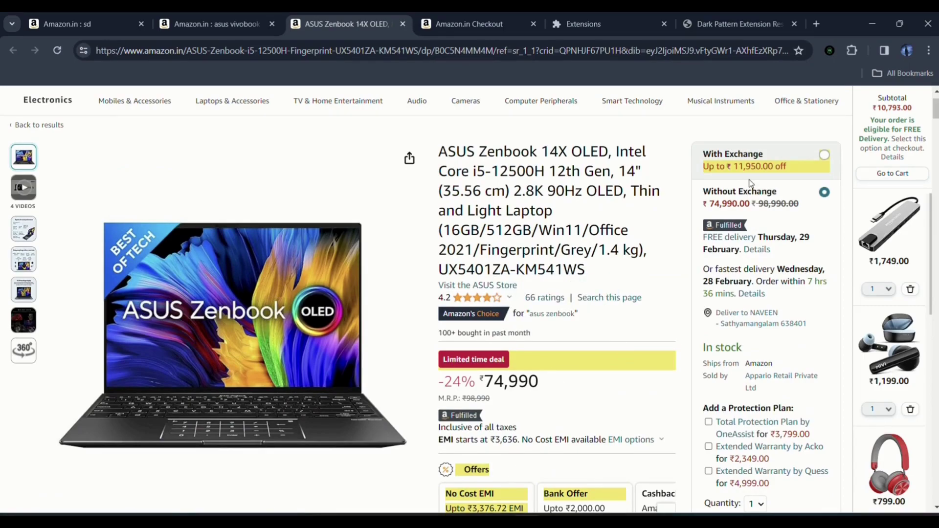
mouse_move(751, 168)
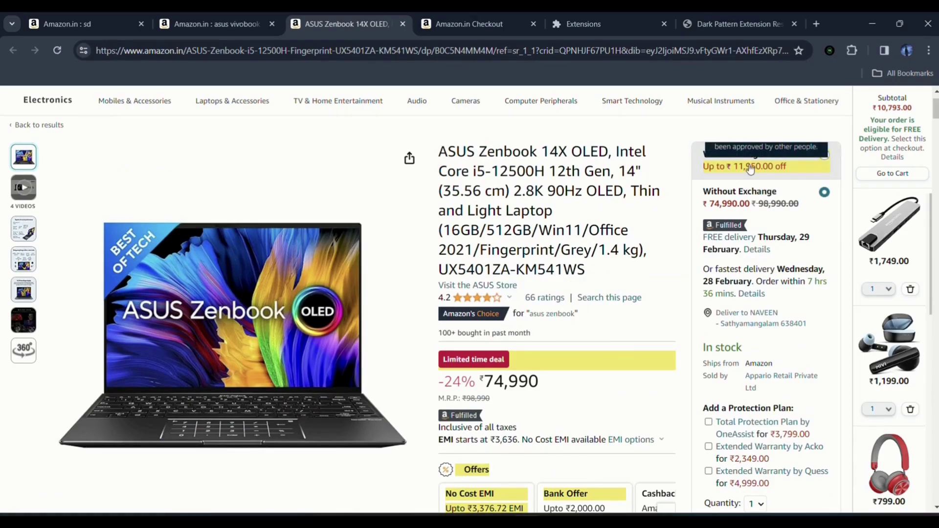
scroll(654, 304, "up", 1)
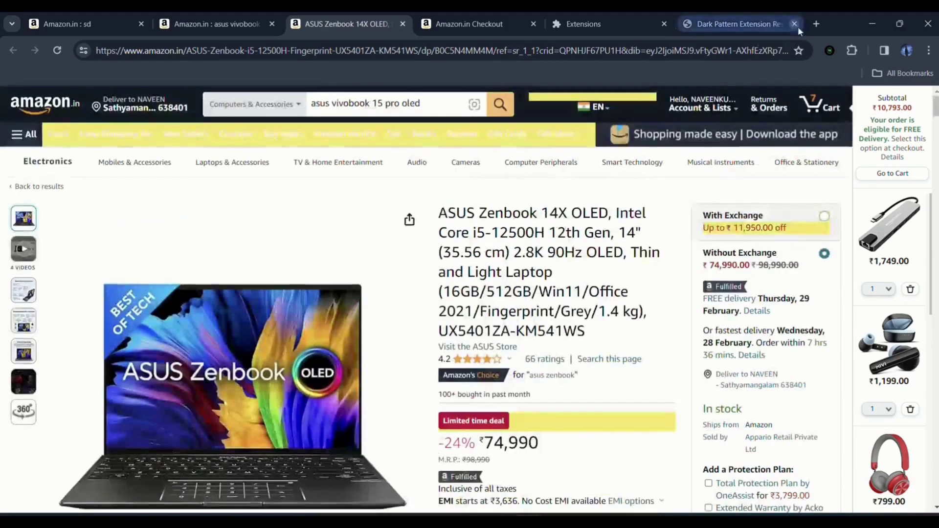
Ask the extension's chatbot about "forced continuity" and "misleading urgency", and clear the conversation.
left_click(826, 50)
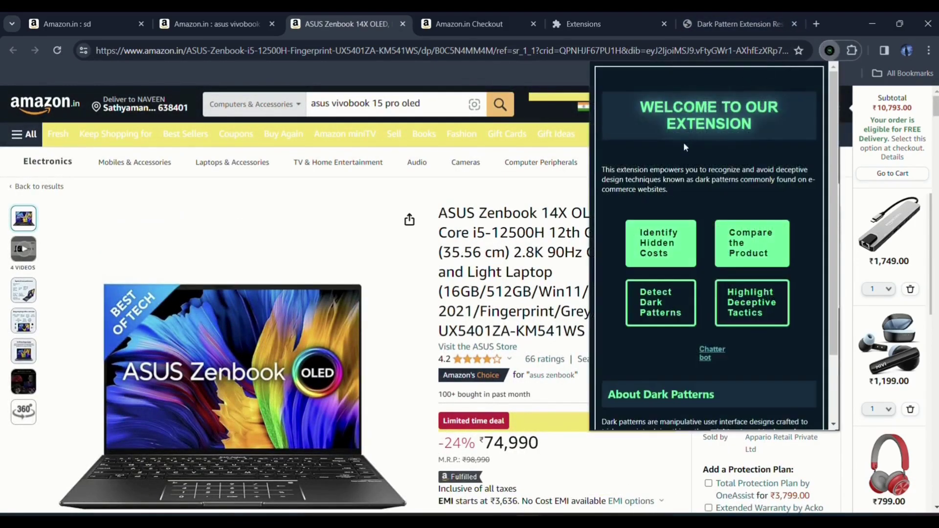
left_click(709, 351)
left_click(662, 406)
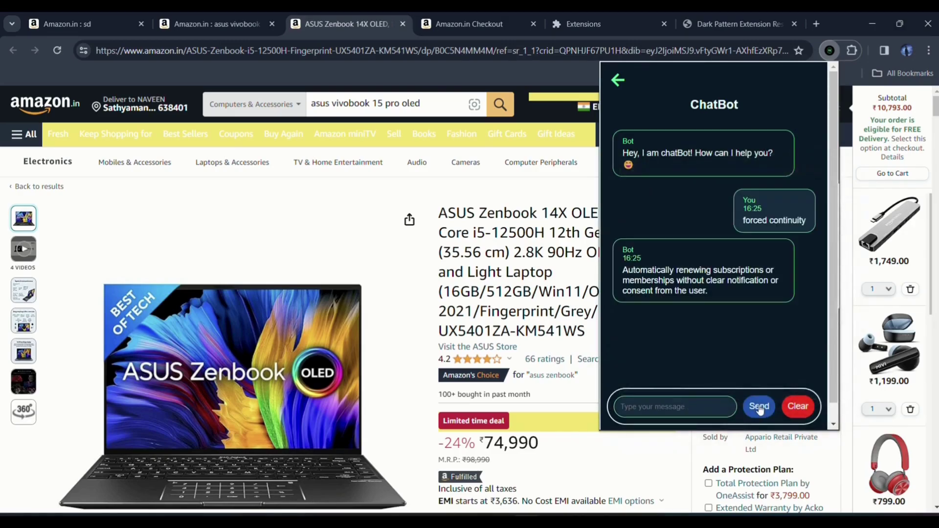
scroll(744, 366, "down", 1)
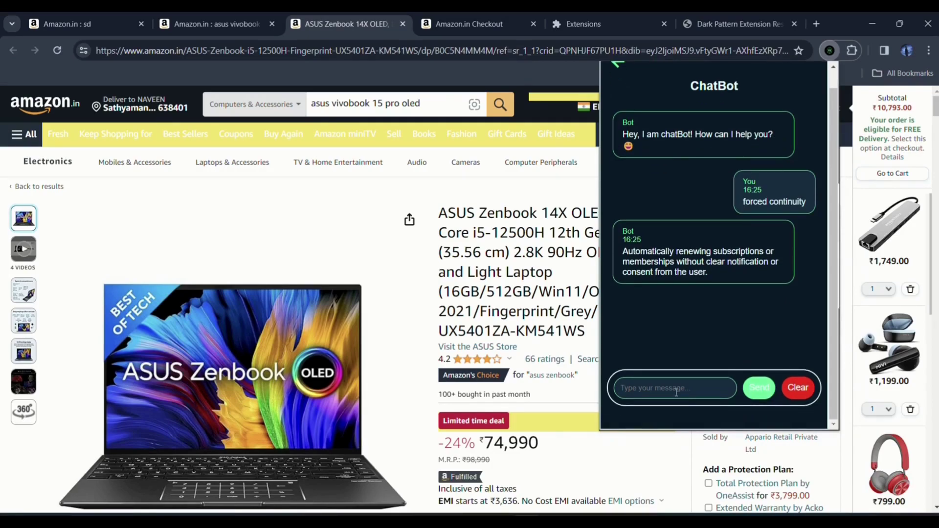
left_click(757, 394)
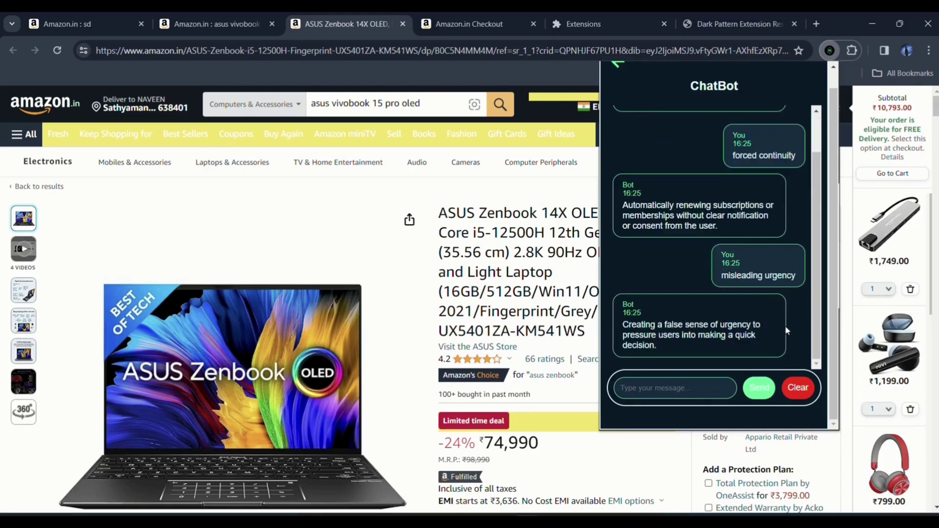
left_click(793, 387)
scroll(748, 264, "up", 1)
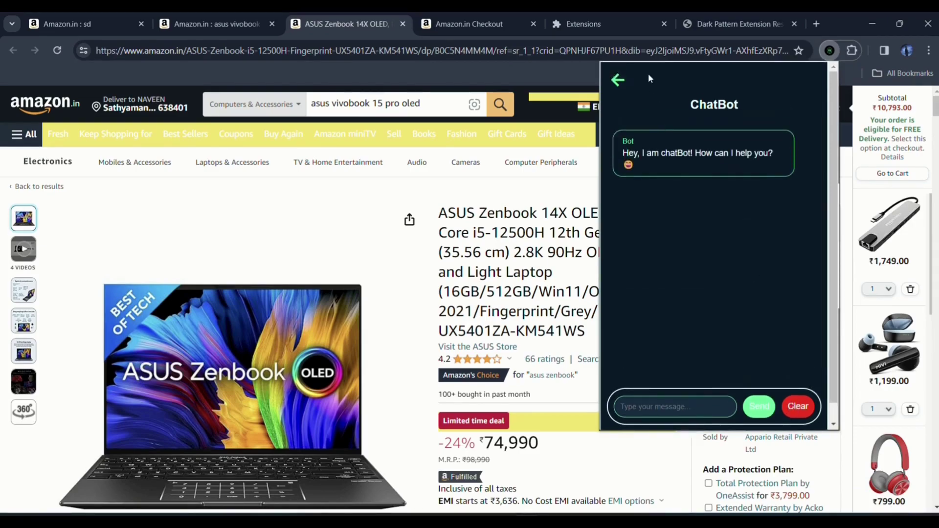
Visit the project website linked from the extension's home page and read through its Document reference page.
left_click(617, 80)
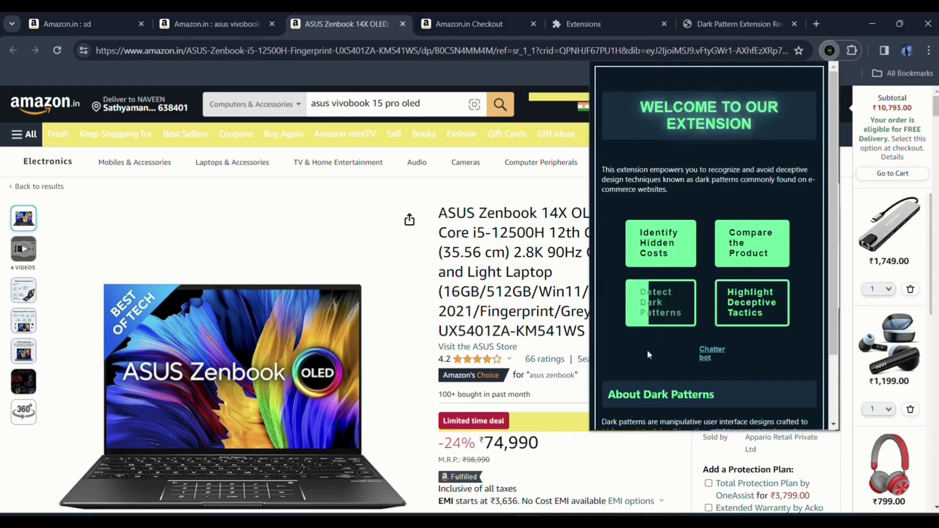
scroll(648, 351, "down", 4)
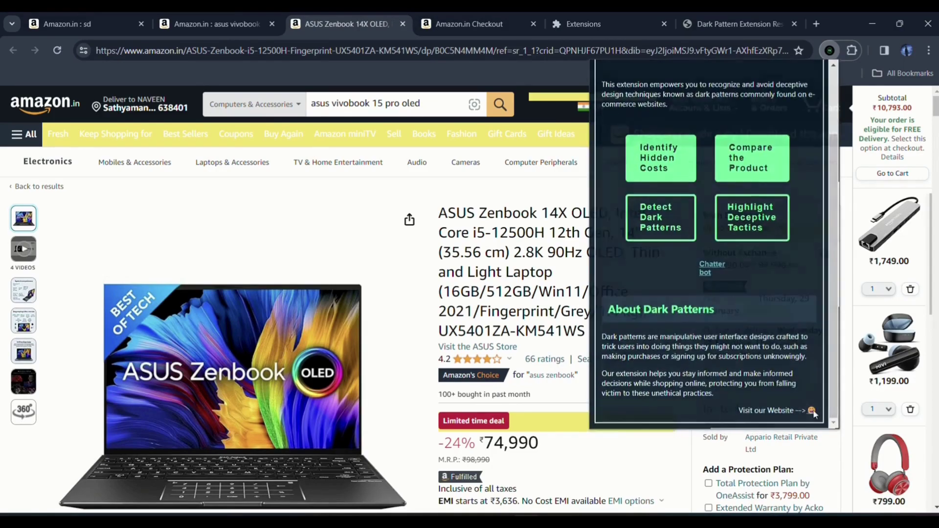
left_click(809, 412)
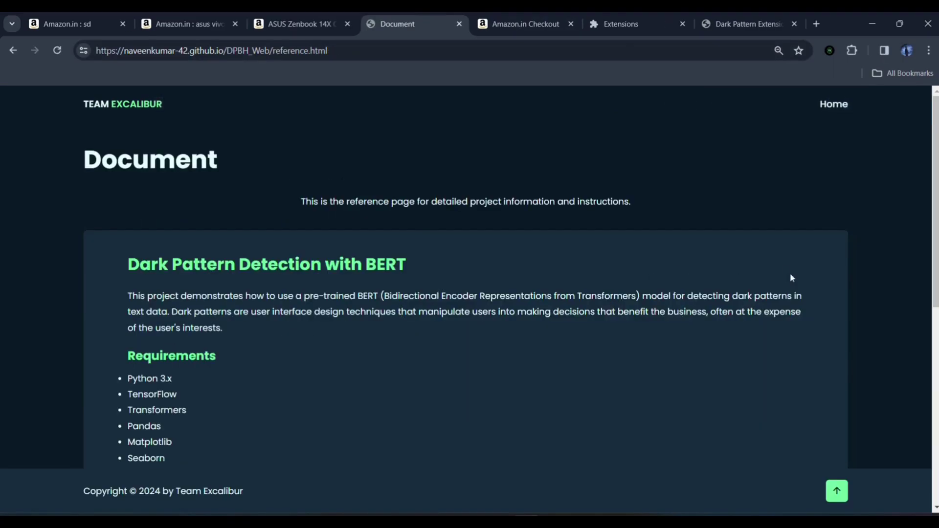
scroll(813, 289, "down", 4)
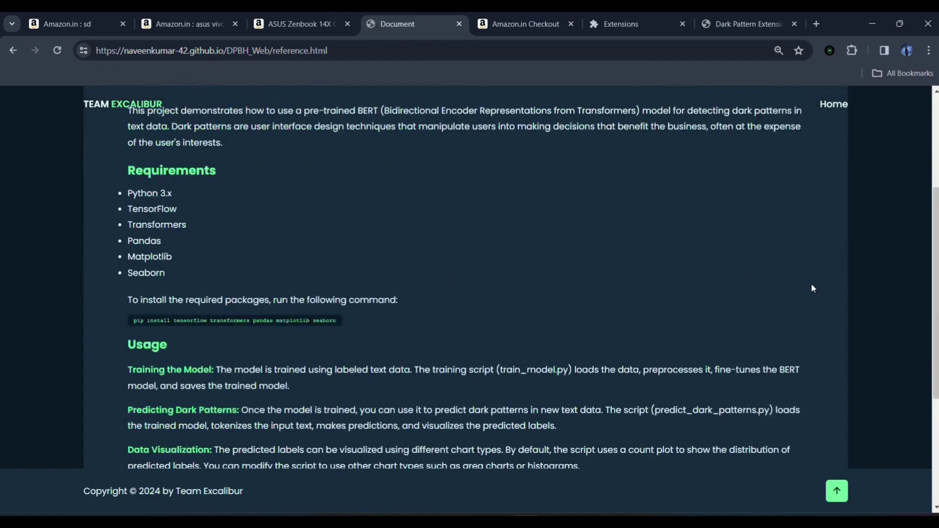
scroll(811, 288, "down", 4)
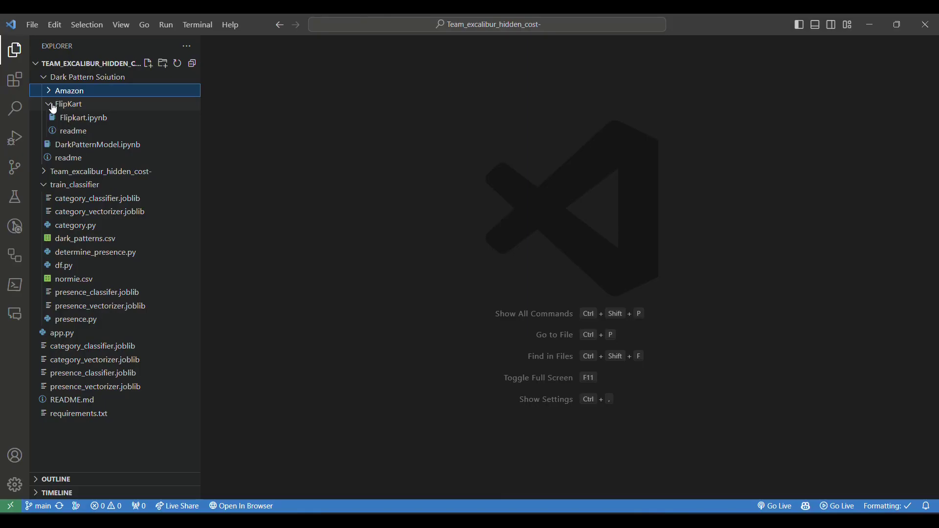
In Visual Studio Code, collapse the FlipKart folder and open the Amazon.ipynb notebook from the Amazon folder.
left_click(54, 104)
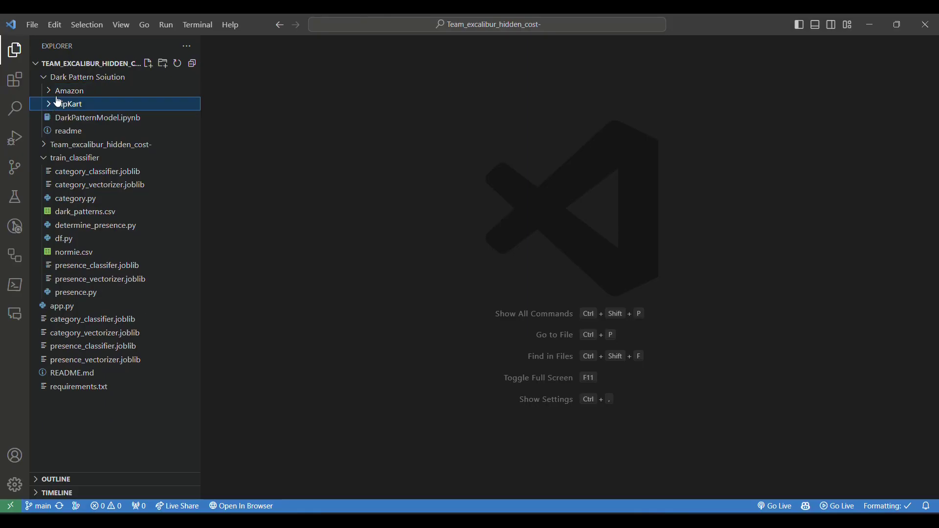
left_click(60, 91)
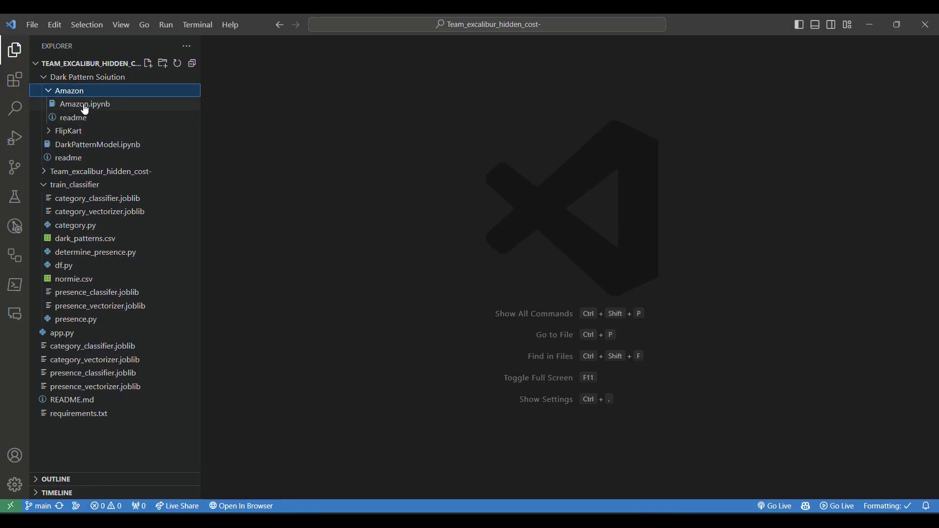
left_click(85, 105)
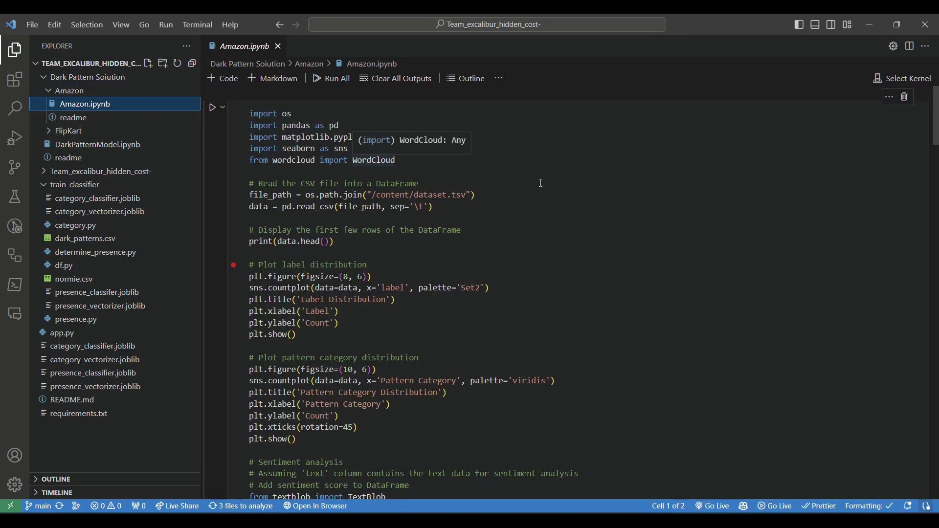
Examine the Amazon notebook's code and its label, pattern category and sentiment distribution plots, through to the word cloud.
scroll(543, 184, "down", 10)
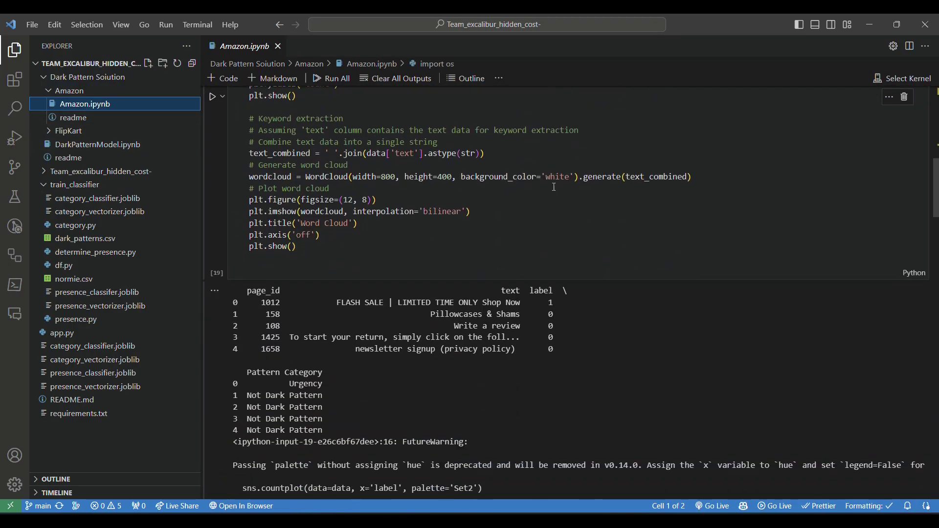
scroll(555, 187, "down", 8)
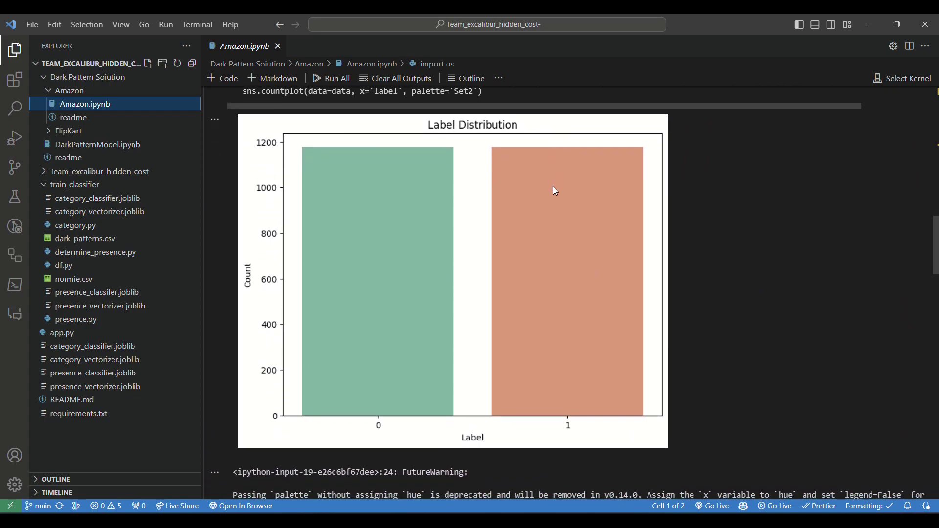
scroll(555, 190, "down", 5)
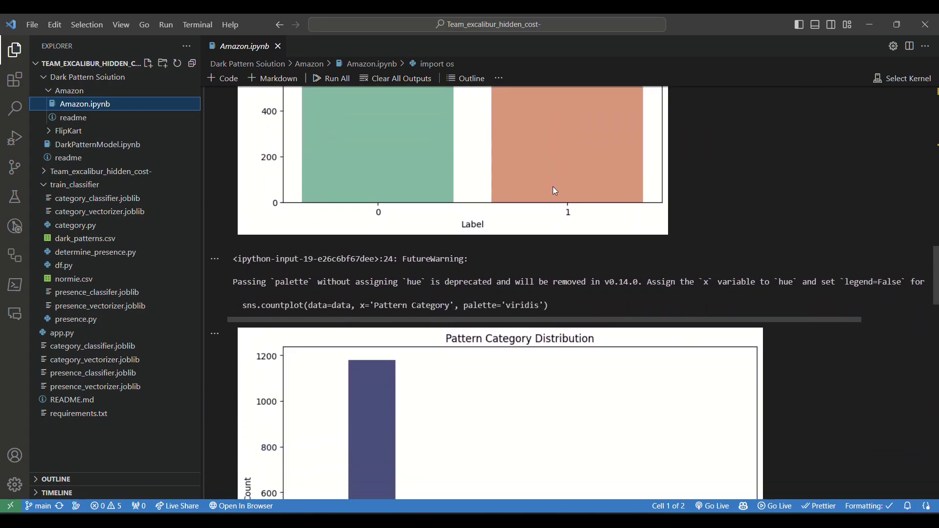
scroll(556, 191, "down", 5)
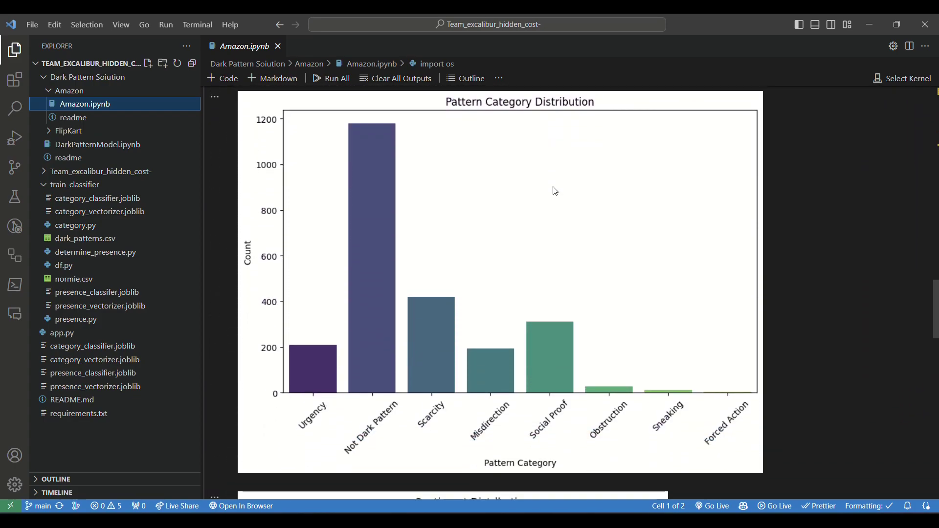
scroll(555, 191, "down", 5)
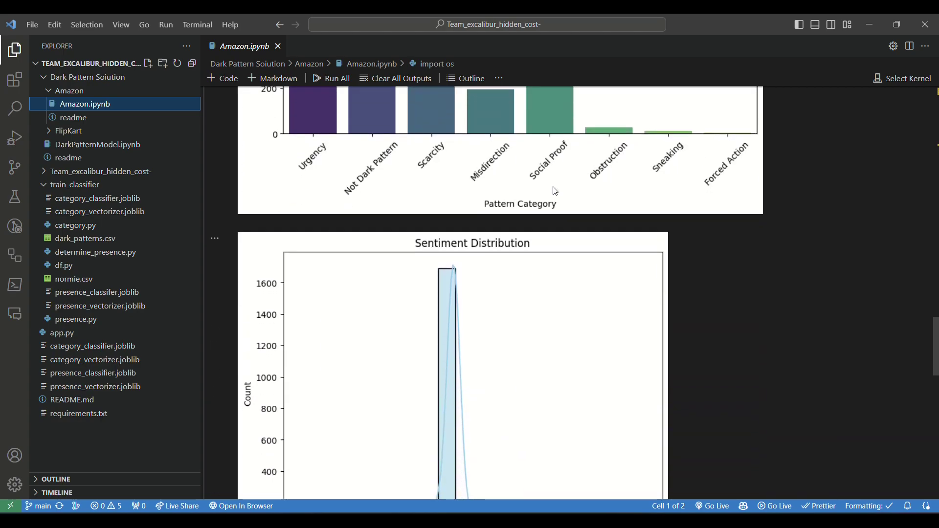
scroll(555, 190, "down", 6)
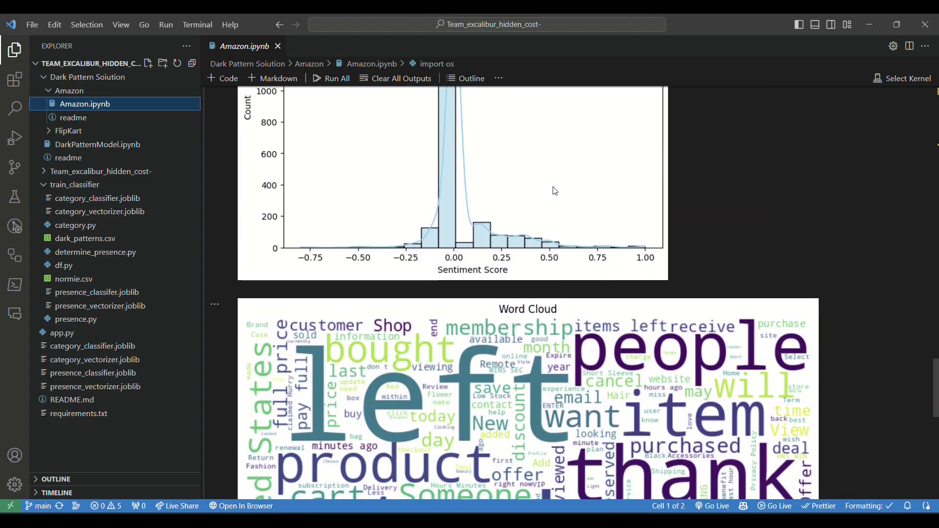
View the rest of the word cloud at the end of the Amazon notebook.
scroll(555, 191, "down", 3)
scroll(556, 191, "down", 4)
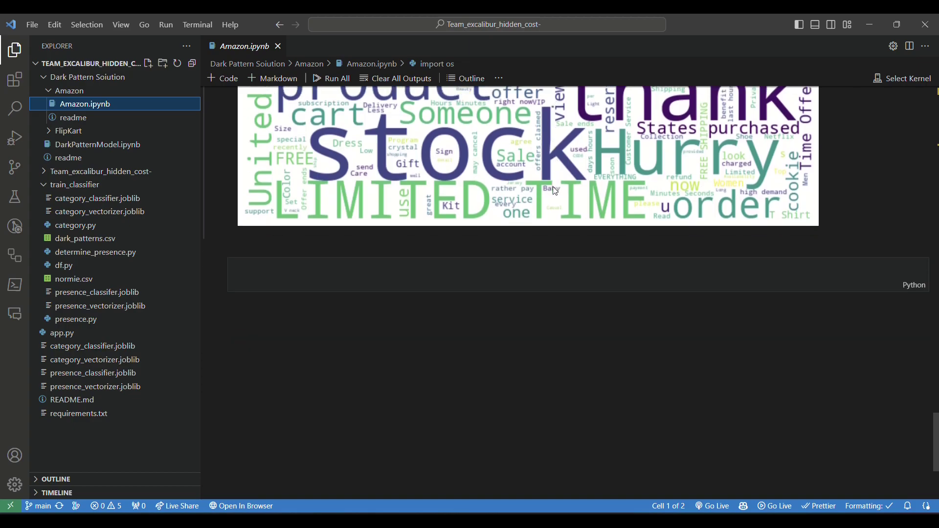
scroll(555, 191, "down", 1)
scroll(555, 190, "up", 1)
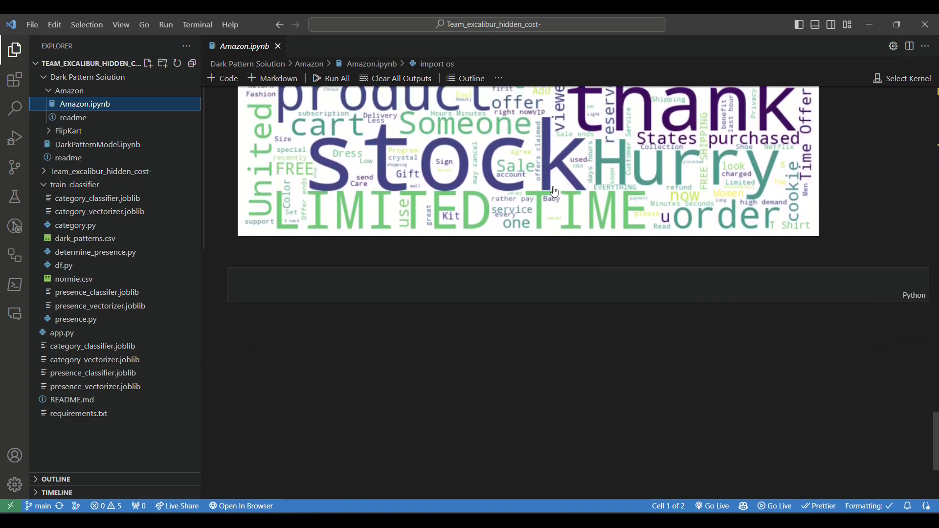
Open Flipkart.ipynb from the FlipKart folder and examine its code and the review count plots by categories and labels.
left_click(74, 131)
left_click(92, 145)
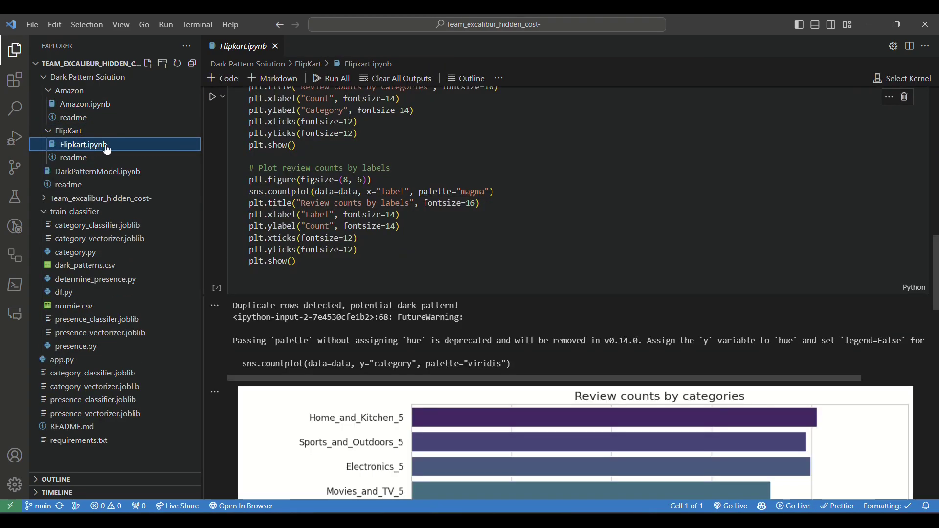
scroll(406, 192, "up", 15)
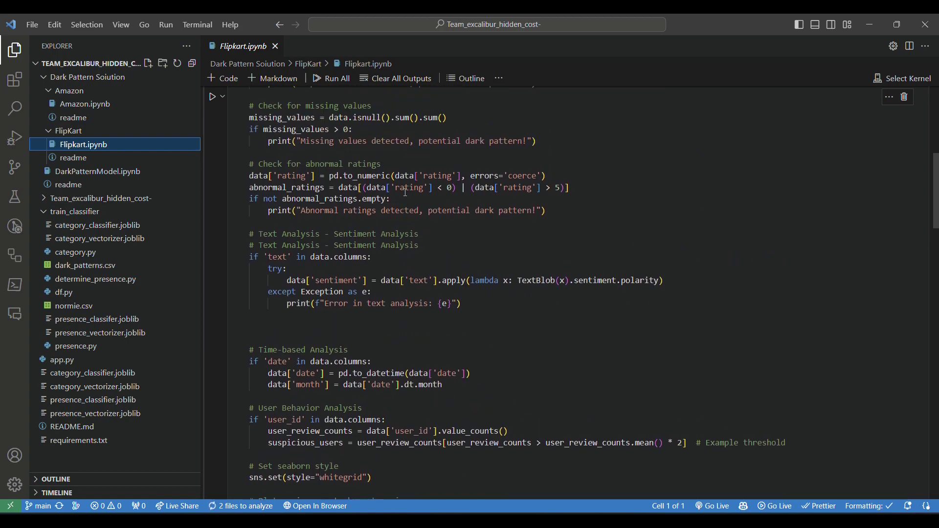
scroll(405, 191, "up", 3)
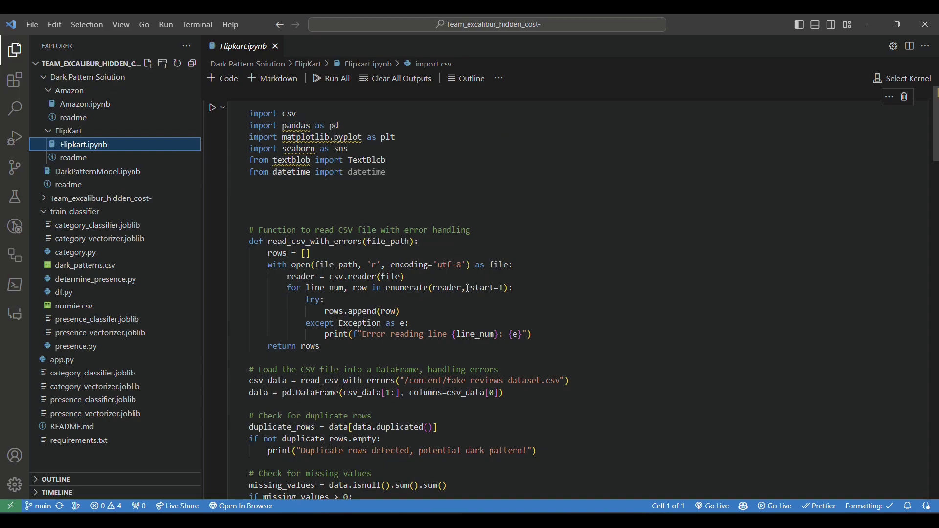
scroll(467, 288, "down", 15)
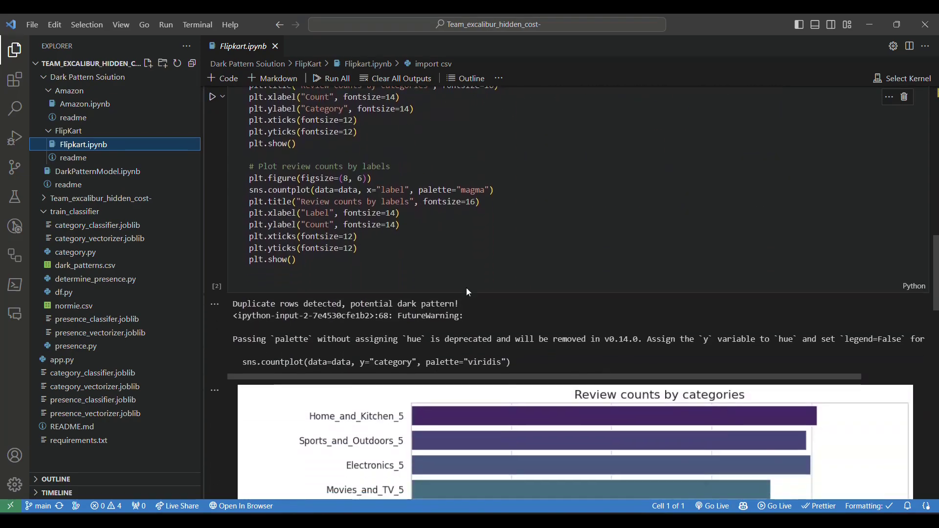
scroll(467, 292, "down", 10)
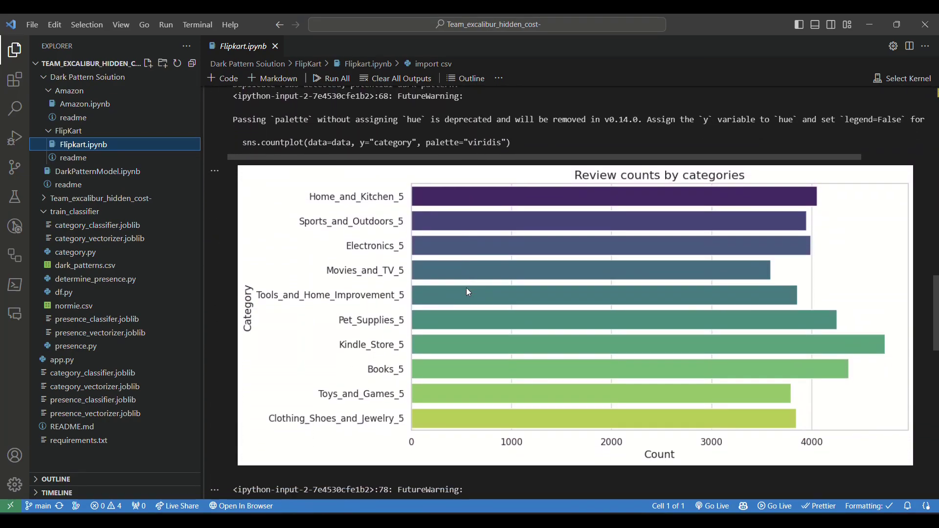
scroll(468, 292, "down", 12)
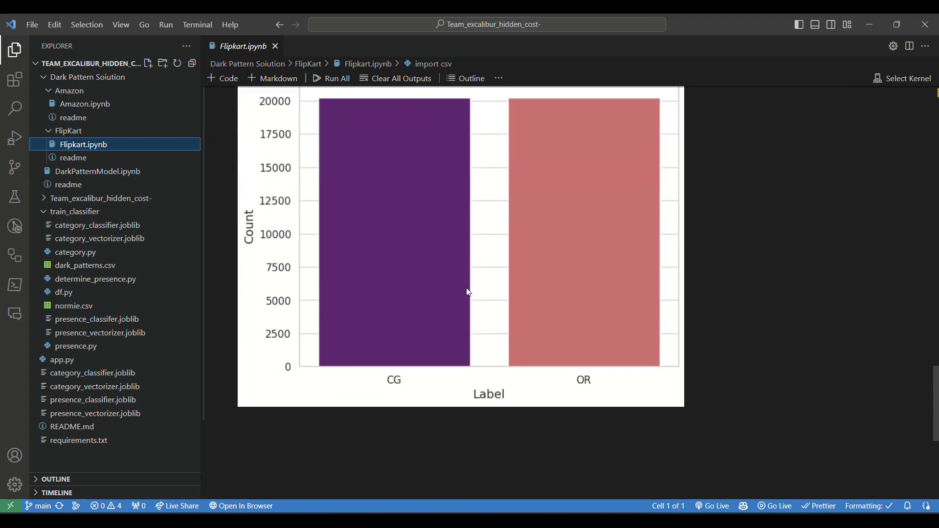
scroll(468, 292, "down", 6)
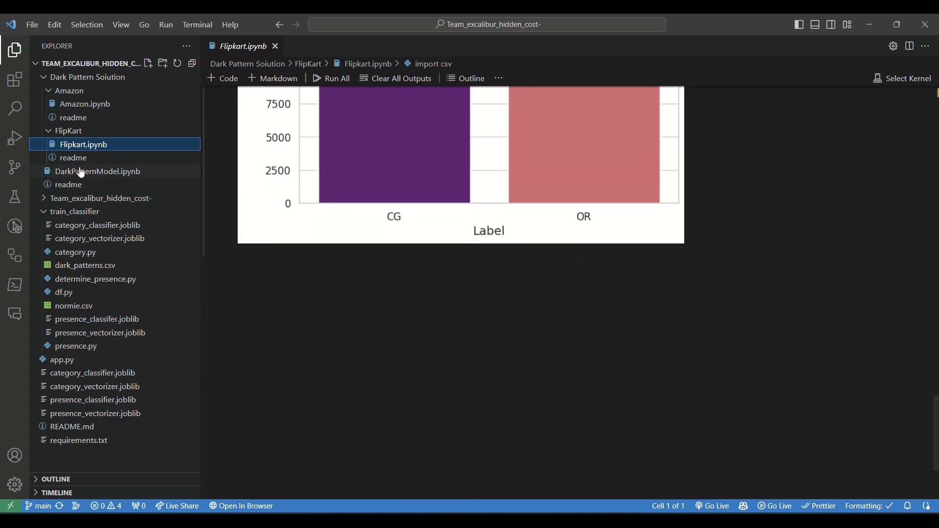
Open the DarkPatternModel.ipynb notebook and examine its model training code, label distribution plot and training output.
left_click(81, 173)
scroll(450, 255, "down", 5)
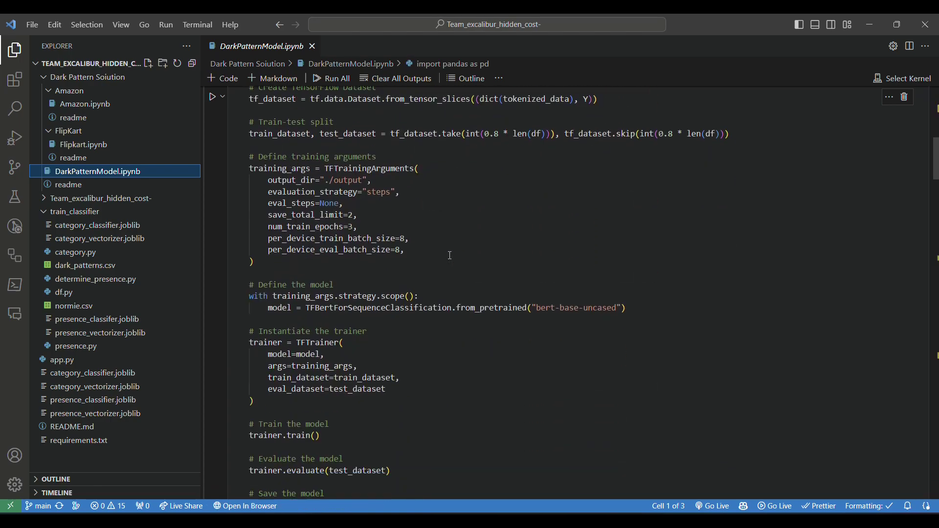
scroll(450, 255, "down", 10)
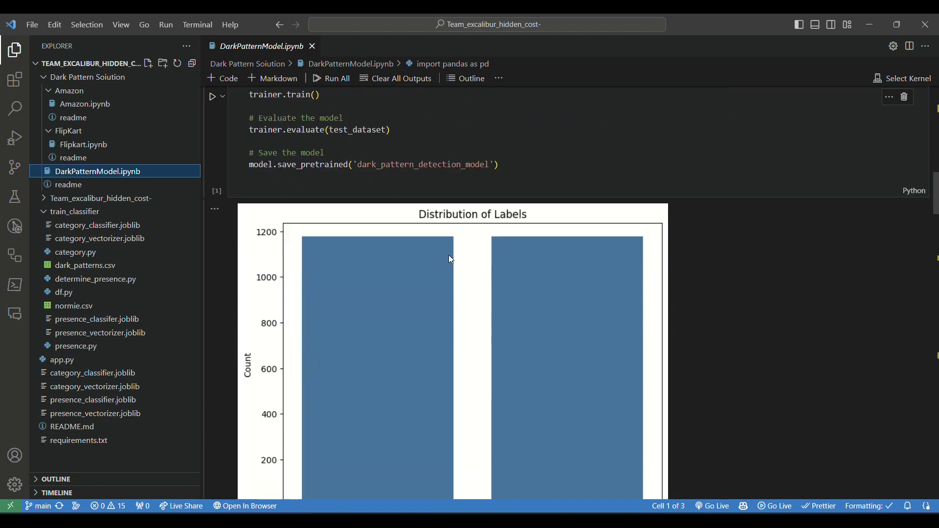
scroll(451, 259, "down", 9)
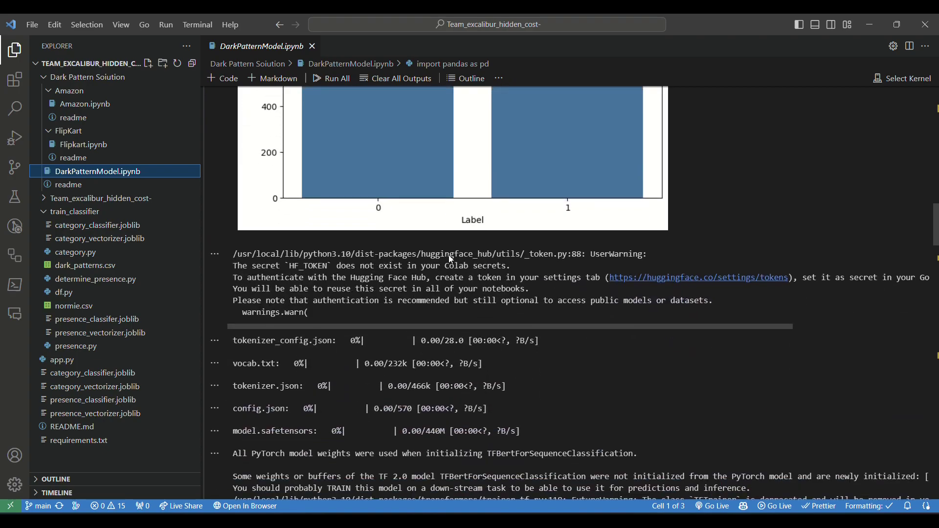
scroll(451, 260, "down", 2)
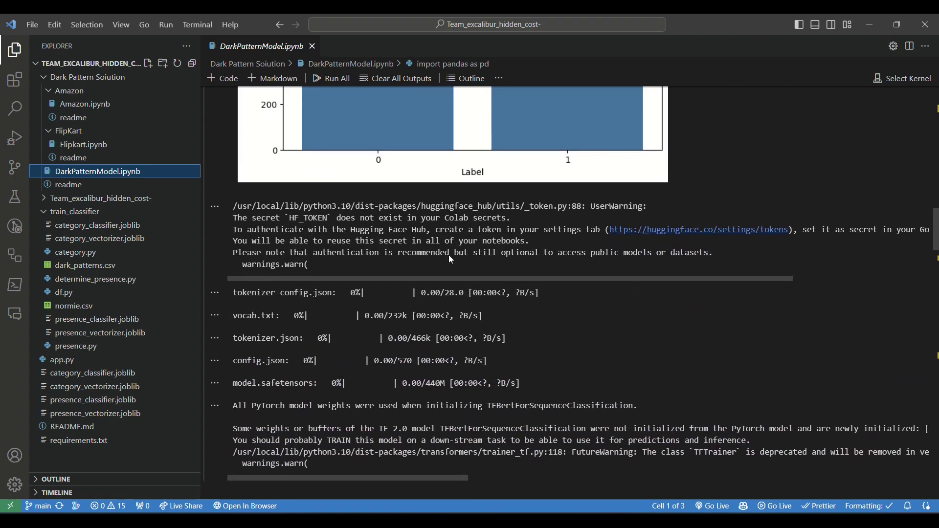
scroll(451, 259, "down", 2)
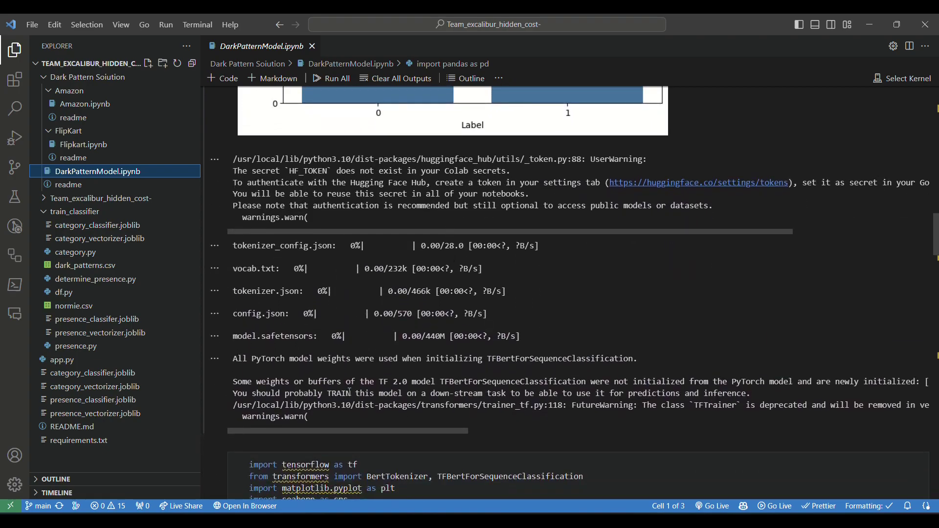
Examine the notebook's second cell with the predict_dark_pattern function and its distribution plot of predicted labels.
scroll(372, 393, "down", 7)
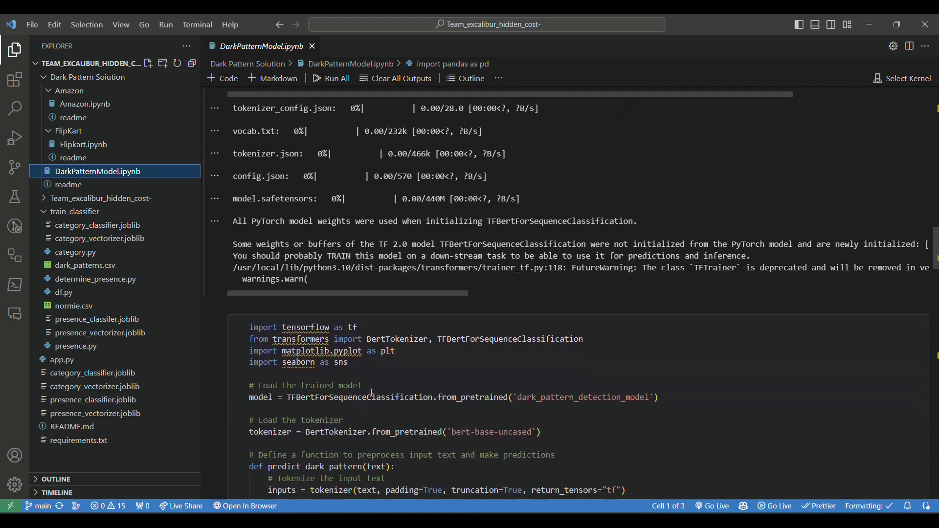
scroll(372, 393, "down", 10)
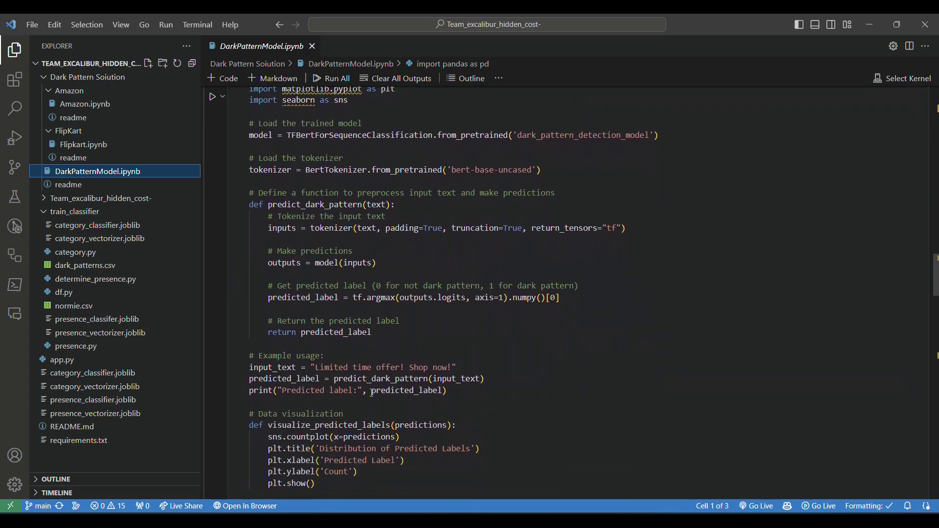
scroll(371, 392, "down", 13)
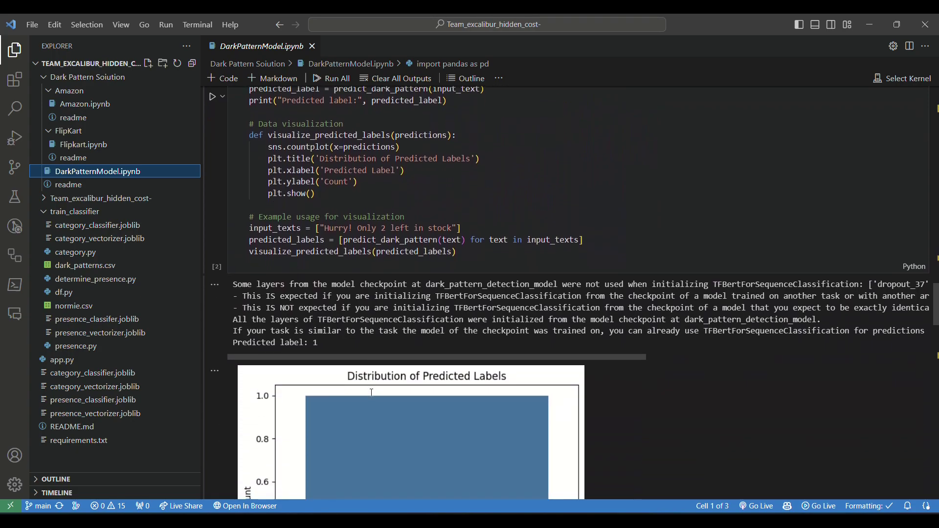
scroll(372, 392, "down", 9)
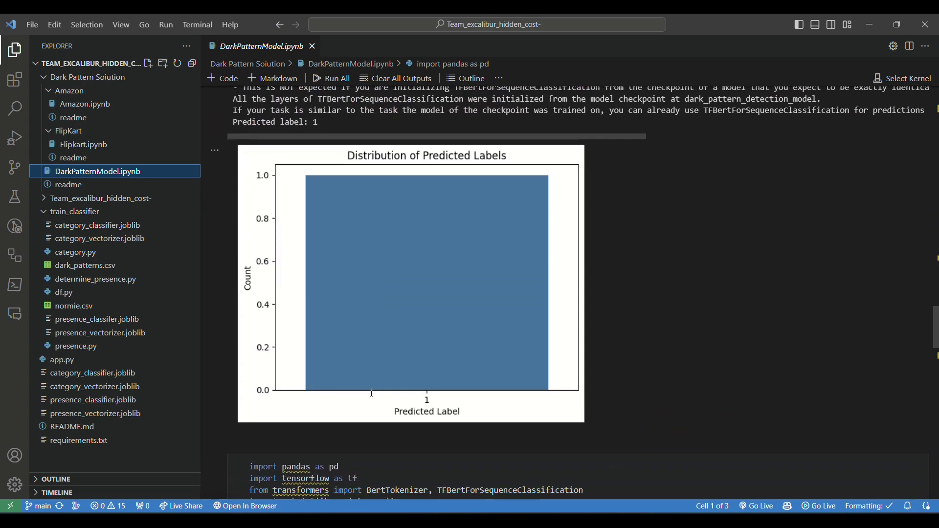
scroll(372, 392, "up", 2)
scroll(372, 392, "down", 10)
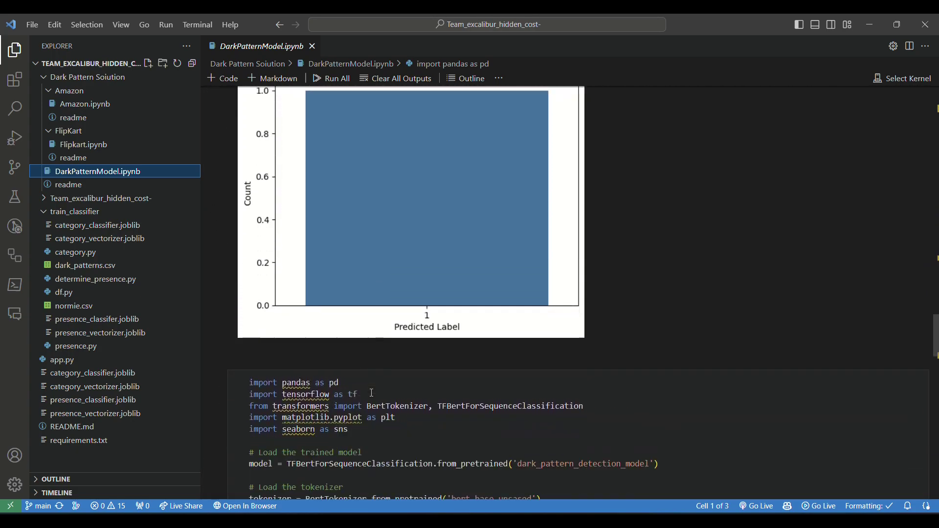
Examine the notebook's last cell, from the TSV text loading code through to its predicted labels plot.
scroll(372, 393, "down", 12)
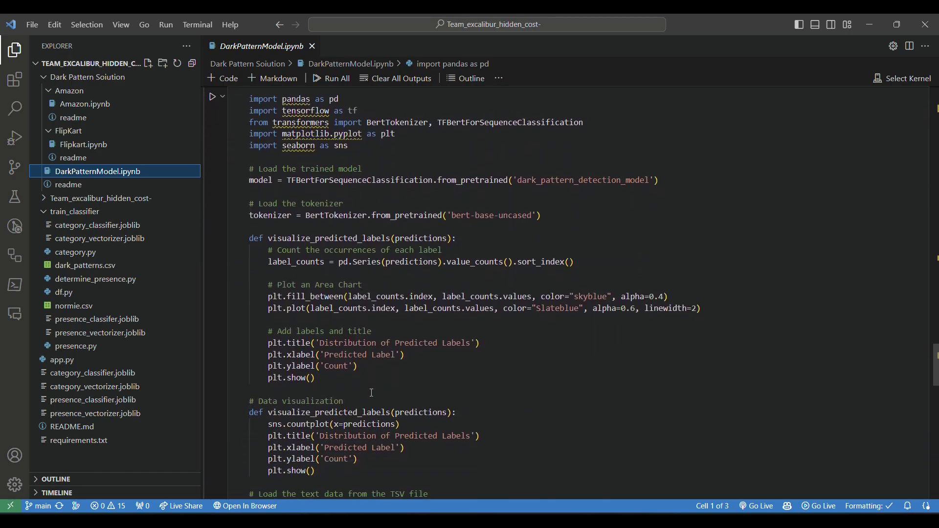
scroll(372, 392, "down", 7)
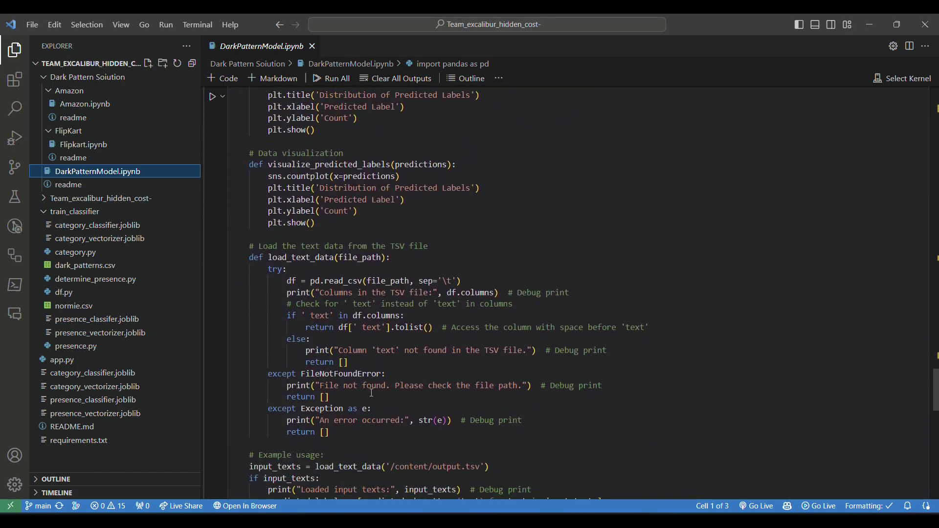
scroll(371, 393, "down", 20)
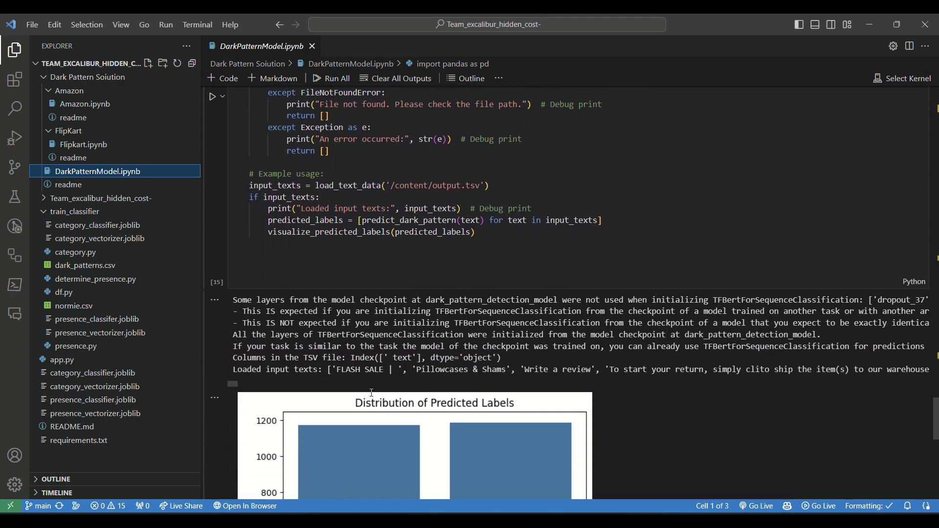
scroll(372, 393, "down", 3)
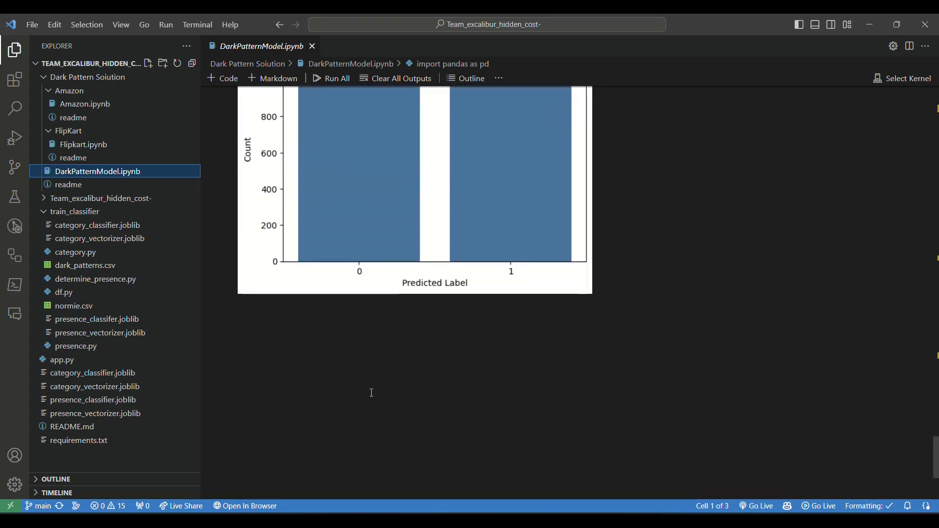
Expand the Team_excalibur_hidden_cost- folder and look through the extension's source files.
left_click(63, 200)
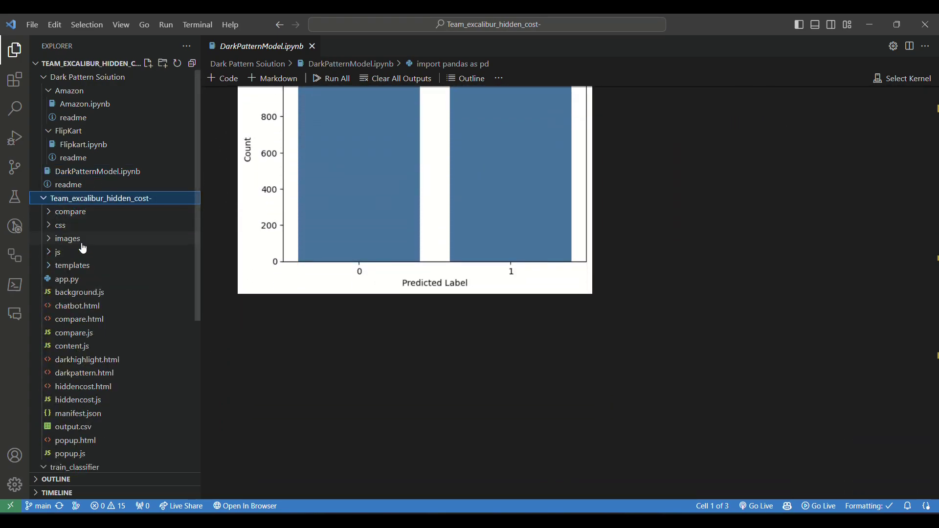
scroll(84, 249, "down", 5)
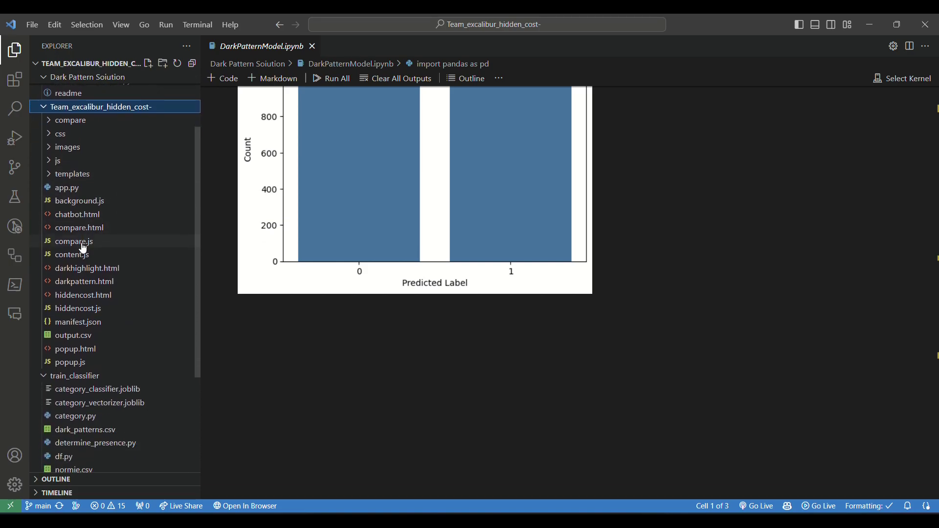
scroll(84, 249, "down", 3)
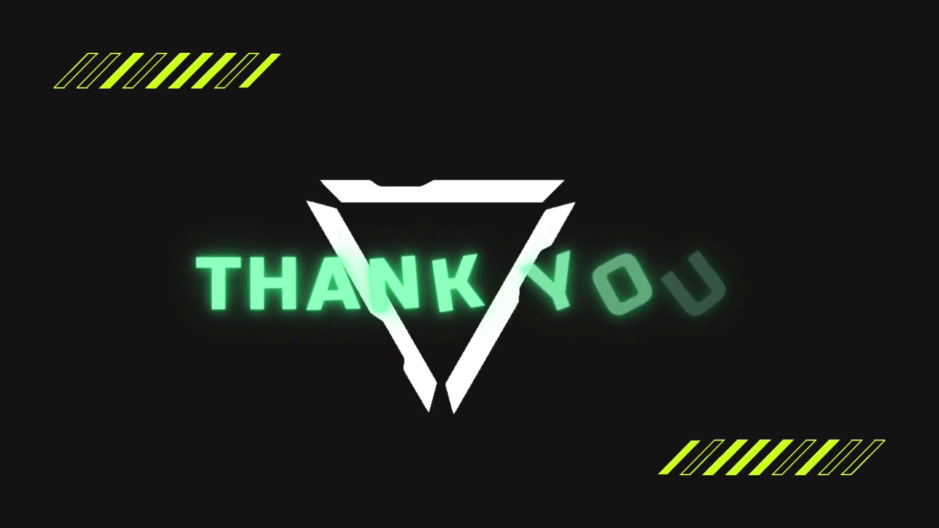